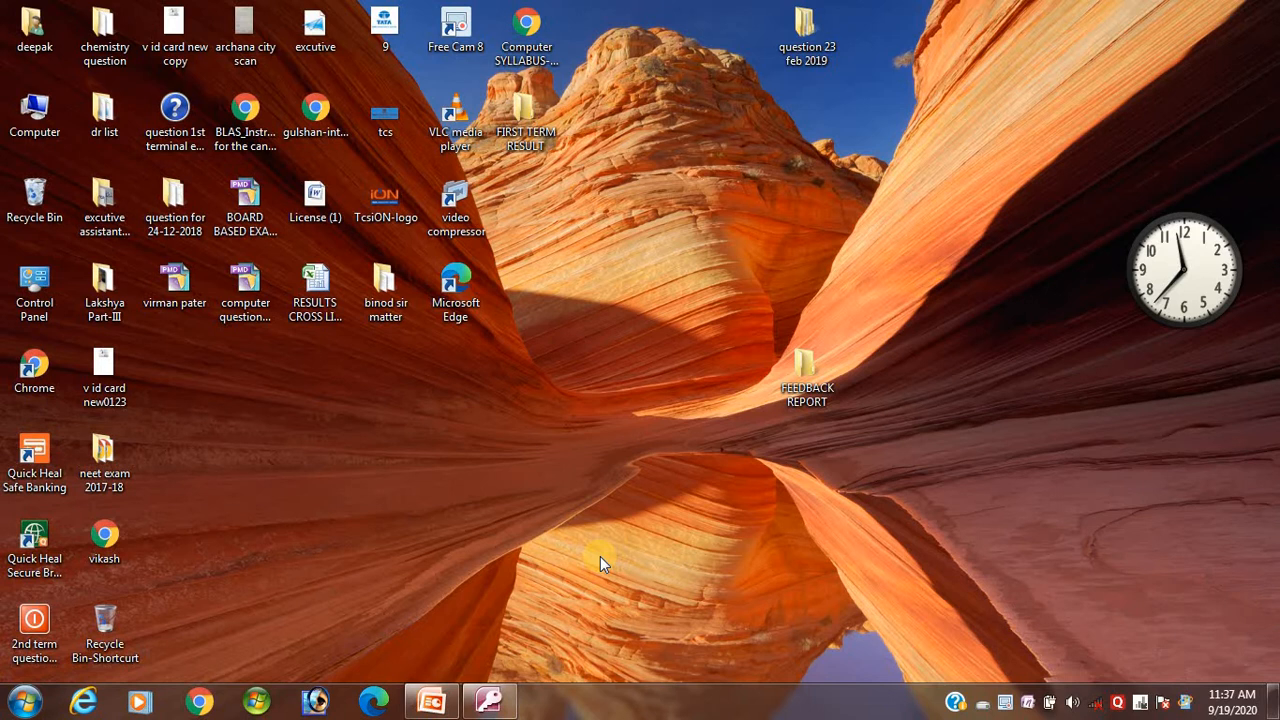
Open Table1 of the MES STUDENT database in Microsoft Access and create a basic form from it.
{"action": "left_click", "coordinate": [490, 703]}
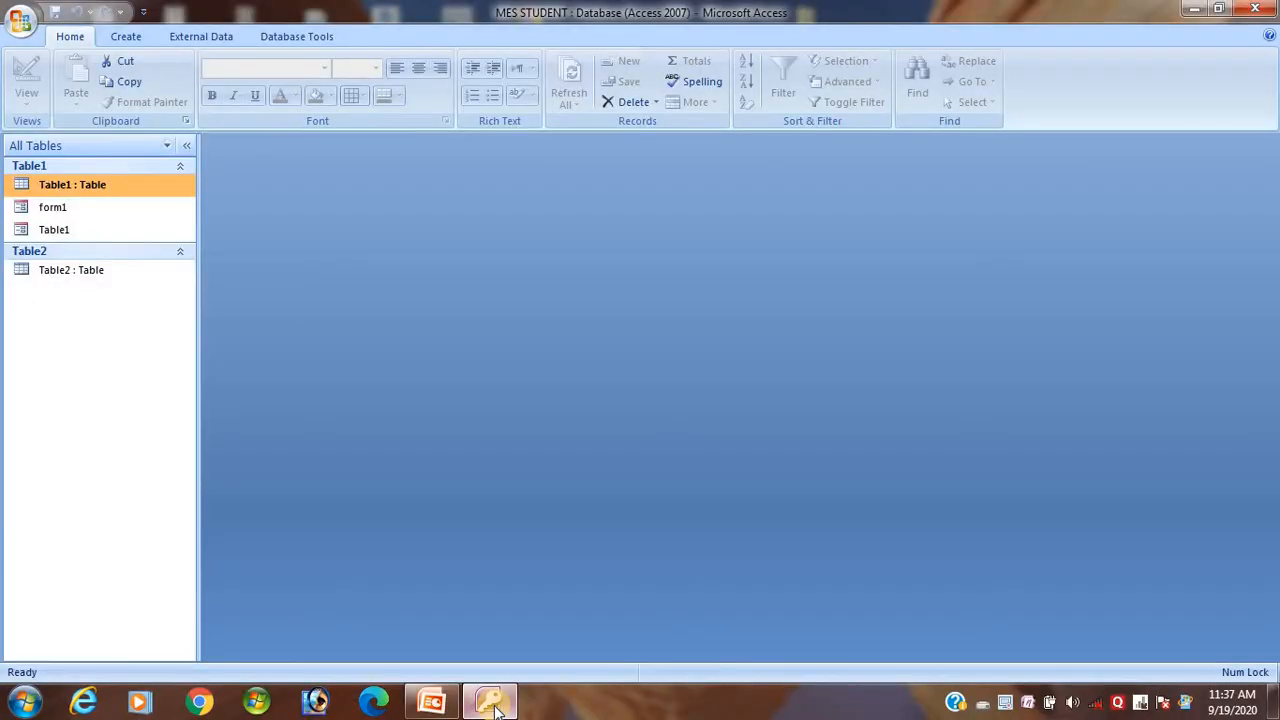
{"action": "double_click", "coordinate": [79, 190]}
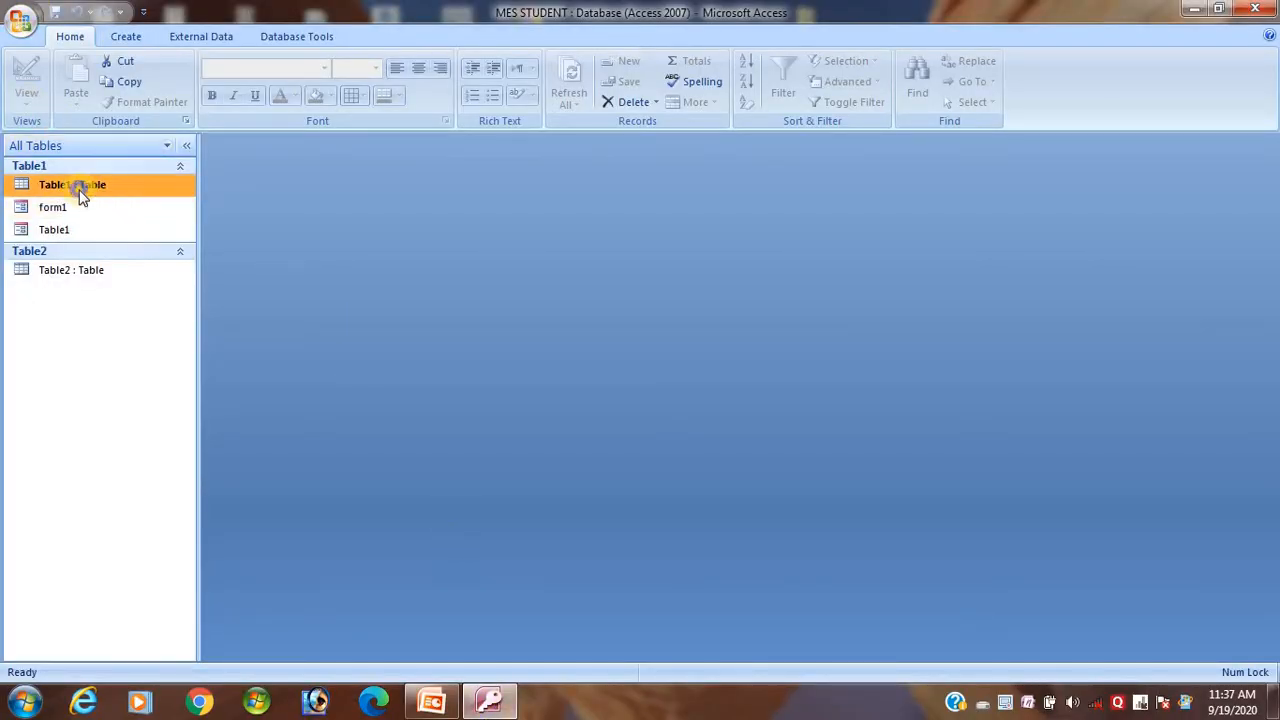
{"action": "right_click", "coordinate": [82, 195]}
{"action": "left_click", "coordinate": [105, 200]}
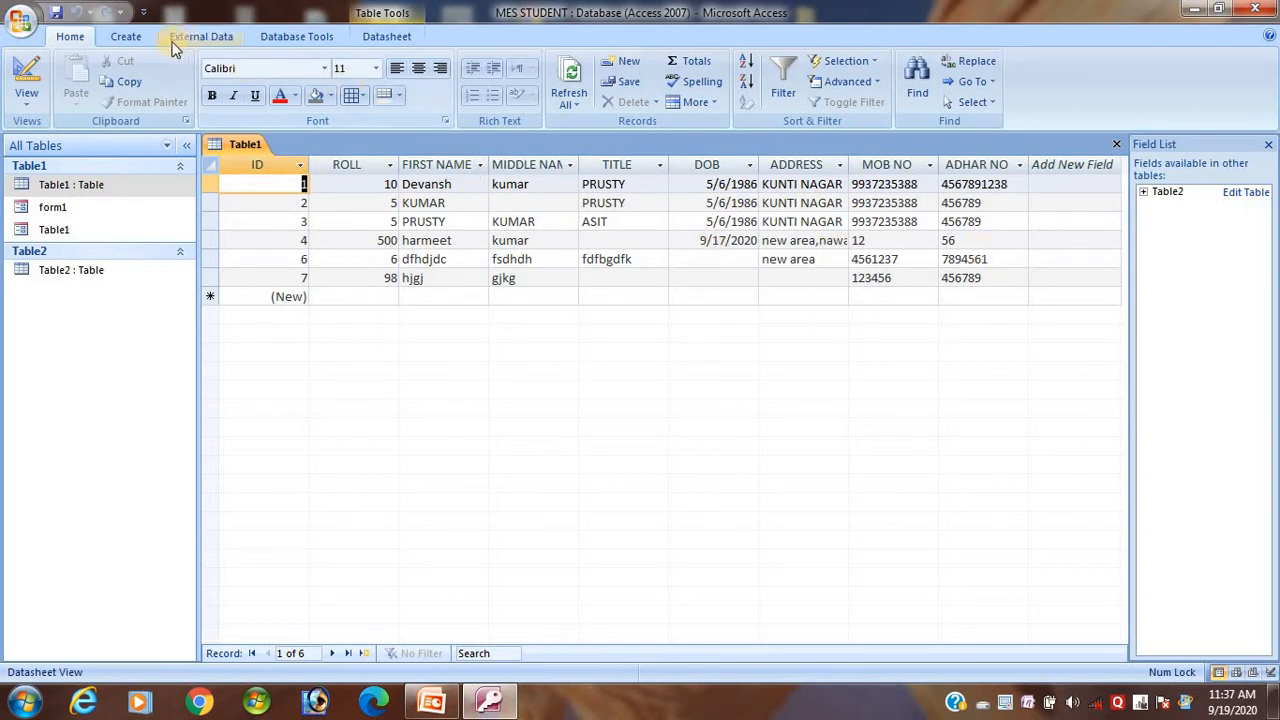
{"action": "left_click", "coordinate": [126, 36]}
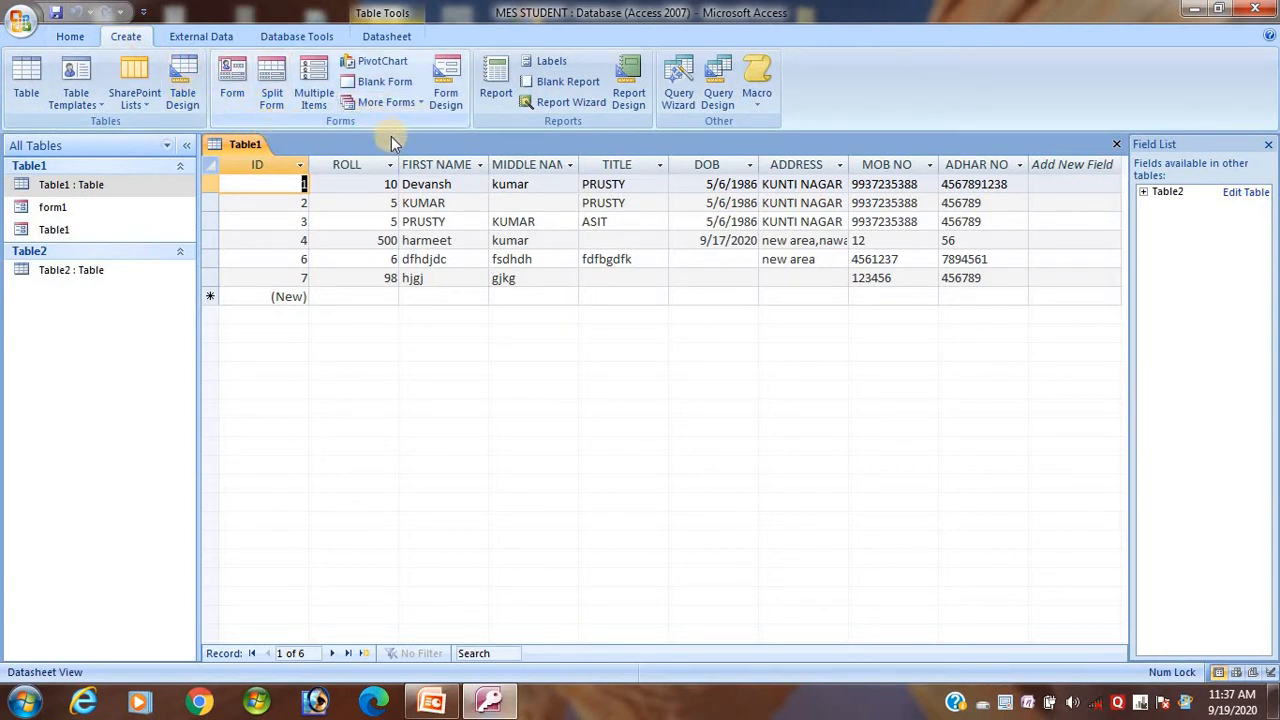
{"action": "left_click", "coordinate": [231, 98]}
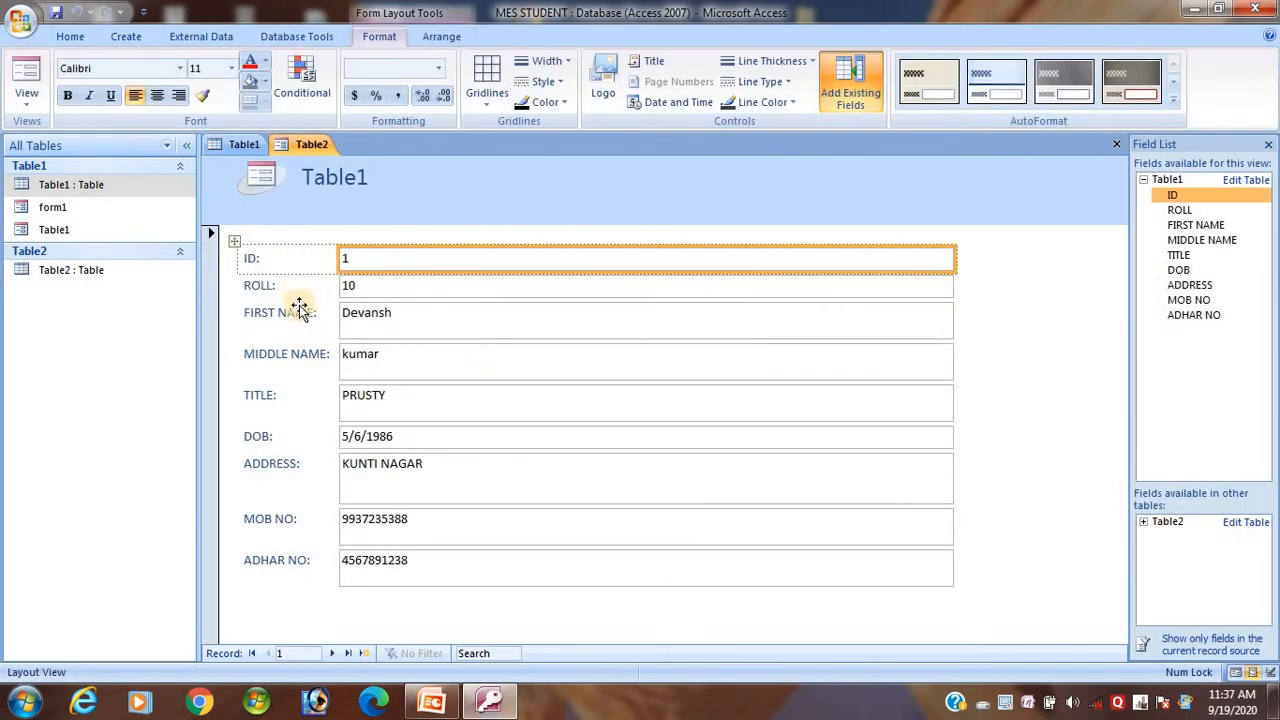
Compare the columns of the Table1 datasheet, from ROLL through ADHAR NO, with the fields on the new form.
{"action": "left_click", "coordinate": [243, 145]}
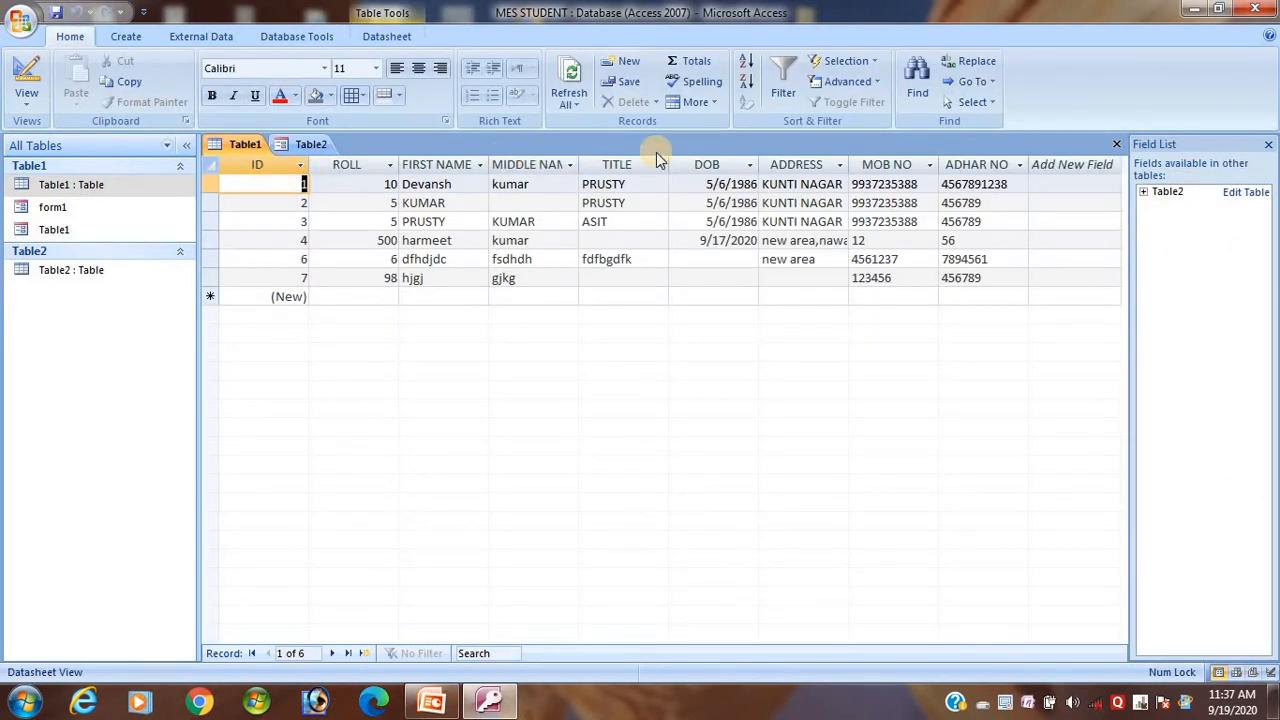
{"action": "left_click", "coordinate": [308, 144]}
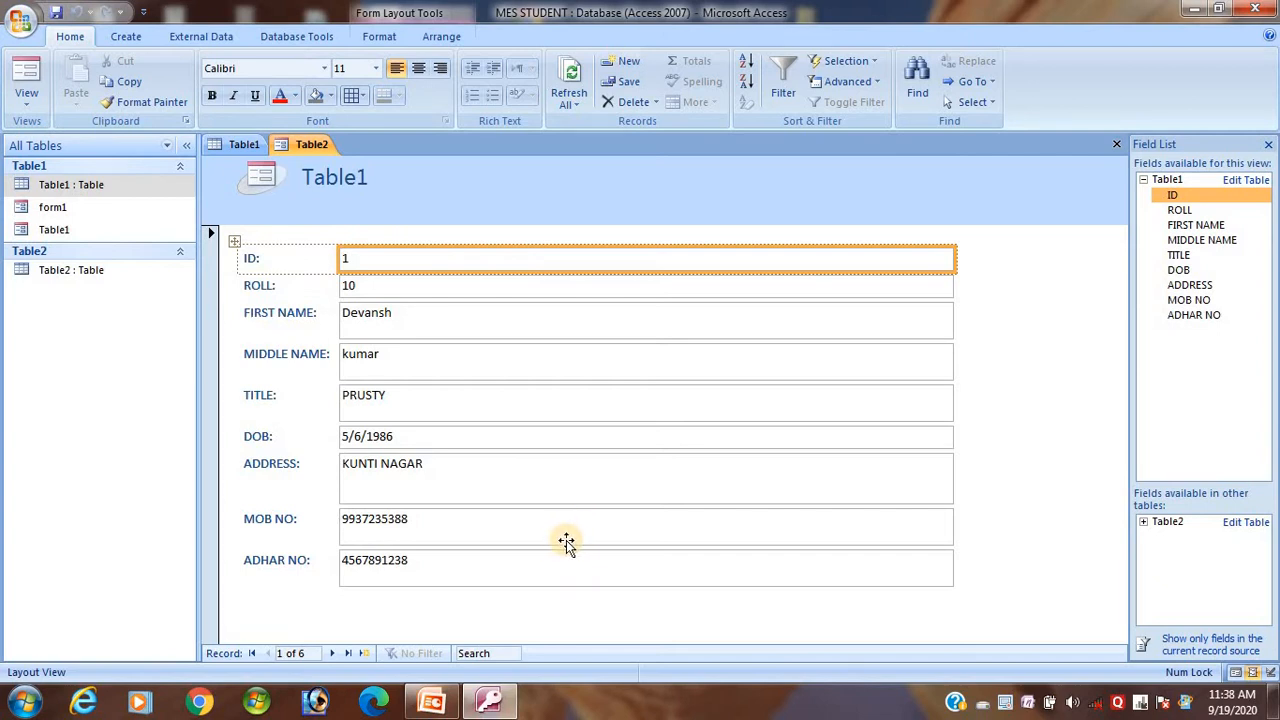
{"action": "left_click", "coordinate": [247, 145]}
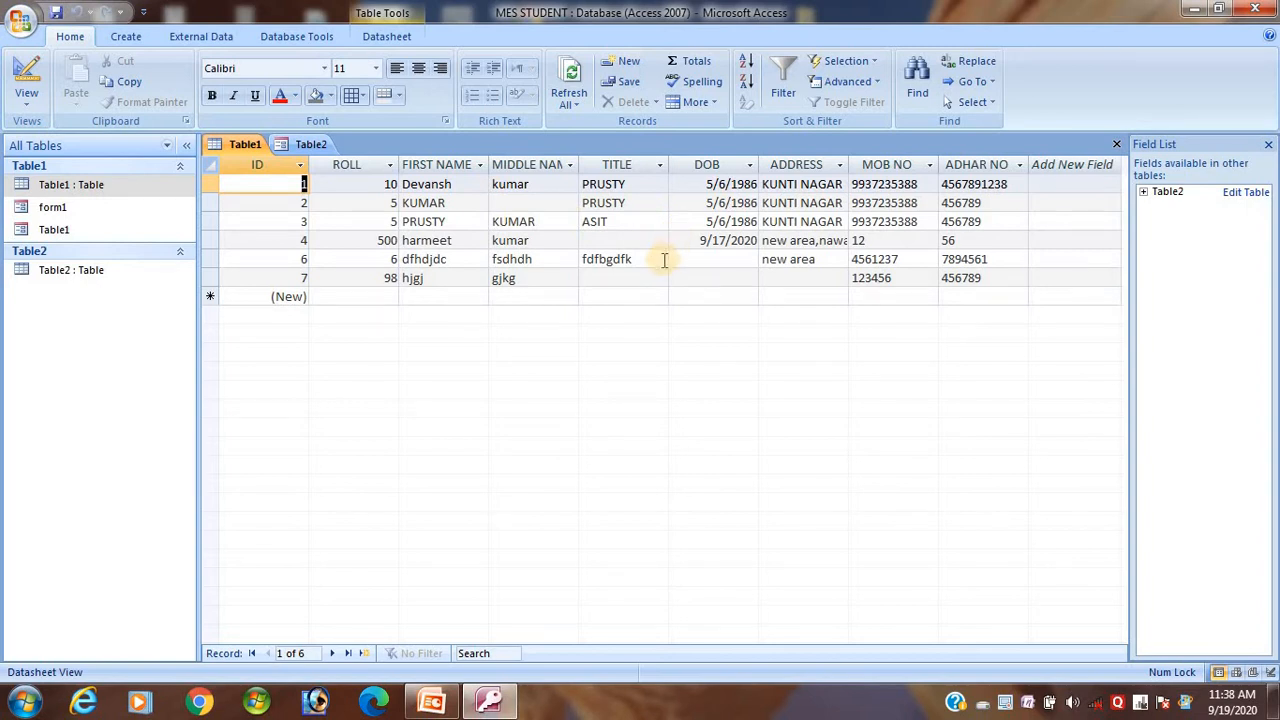
{"action": "left_click", "coordinate": [310, 145]}
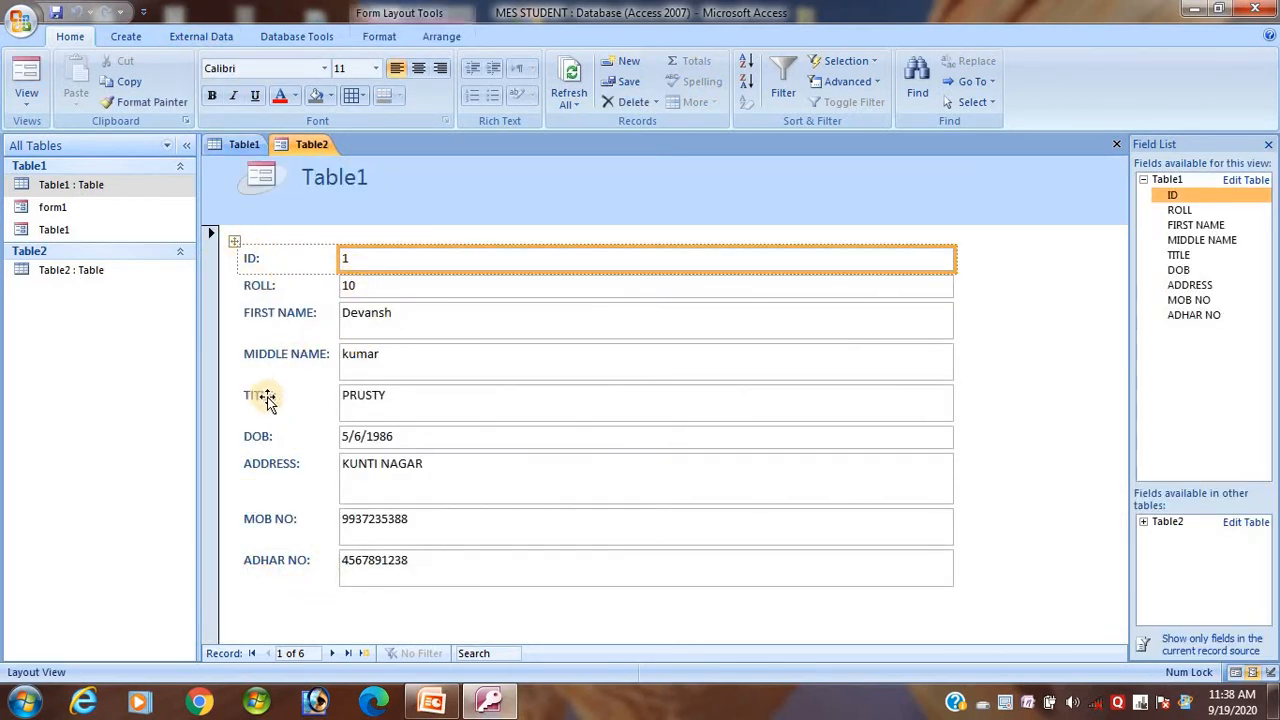
{"action": "left_click", "coordinate": [246, 145]}
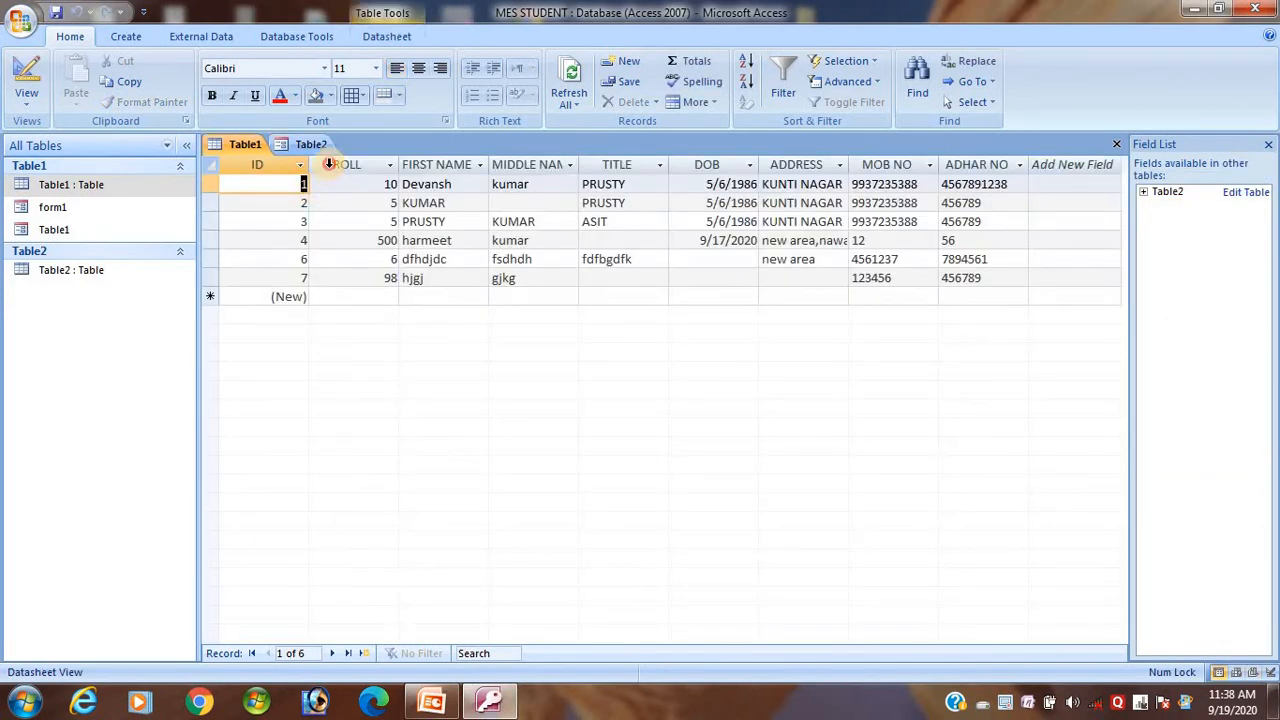
{"action": "left_click", "coordinate": [332, 164]}
{"action": "left_click", "coordinate": [425, 164]}
{"action": "left_click", "coordinate": [530, 164]}
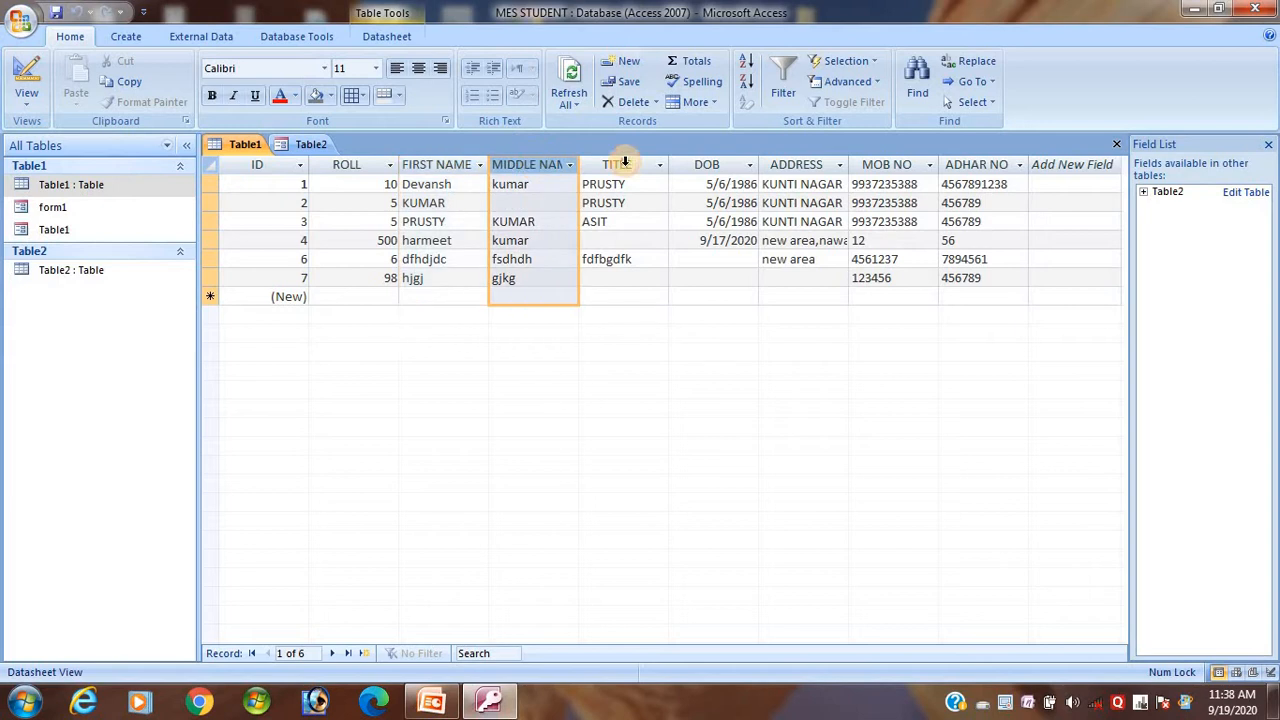
{"action": "left_click", "coordinate": [622, 164]}
{"action": "left_click", "coordinate": [727, 164]}
{"action": "left_click", "coordinate": [772, 170]}
{"action": "left_click", "coordinate": [890, 166]}
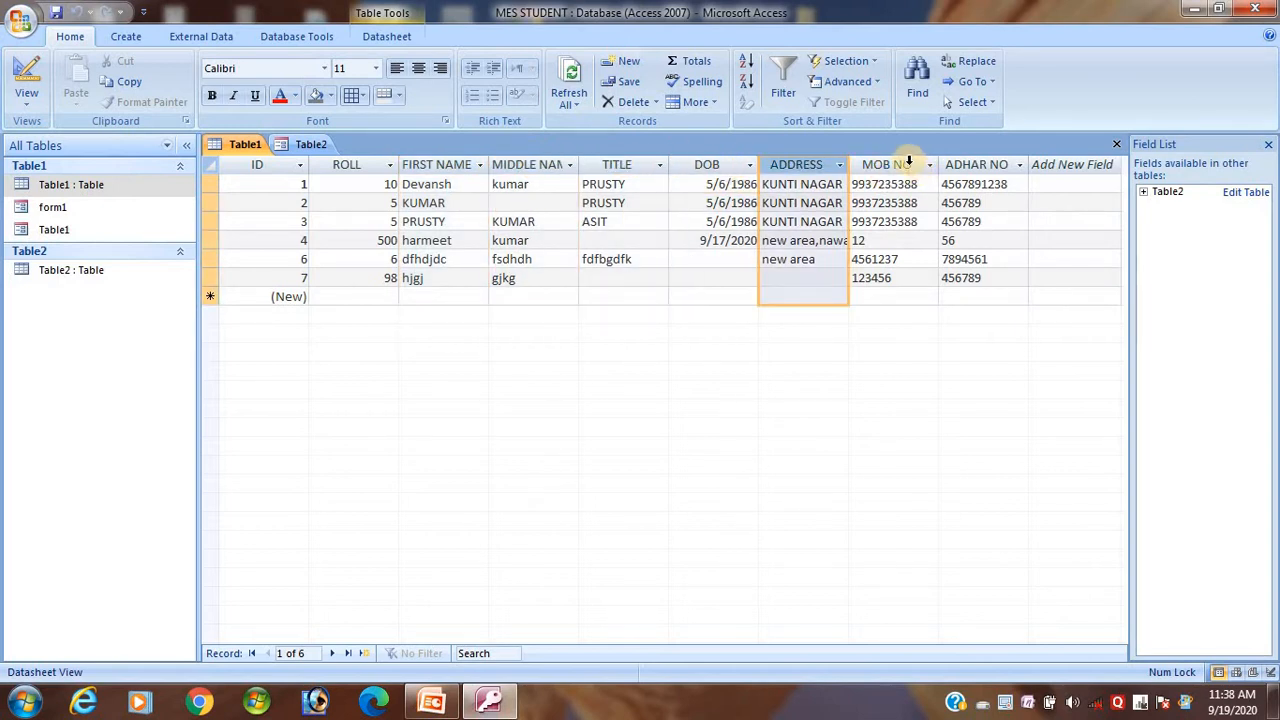
{"action": "left_click", "coordinate": [978, 165]}
{"action": "left_click", "coordinate": [975, 165]}
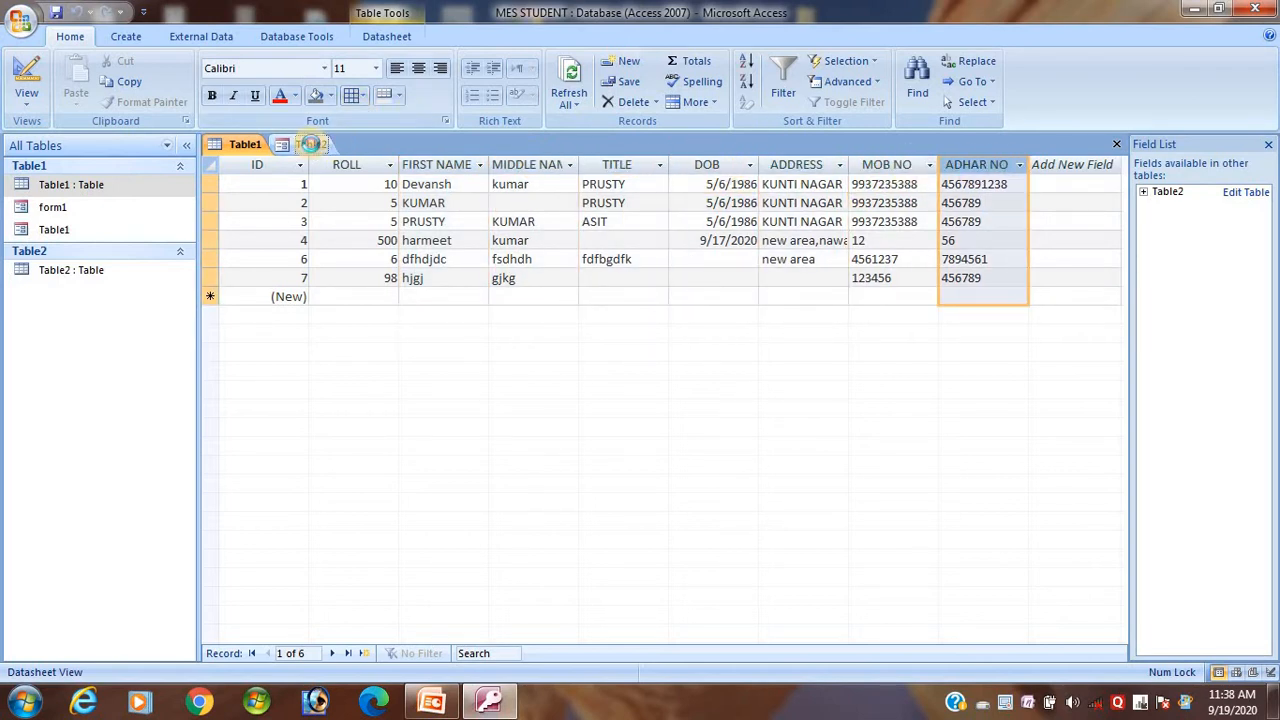
{"action": "left_click", "coordinate": [310, 146]}
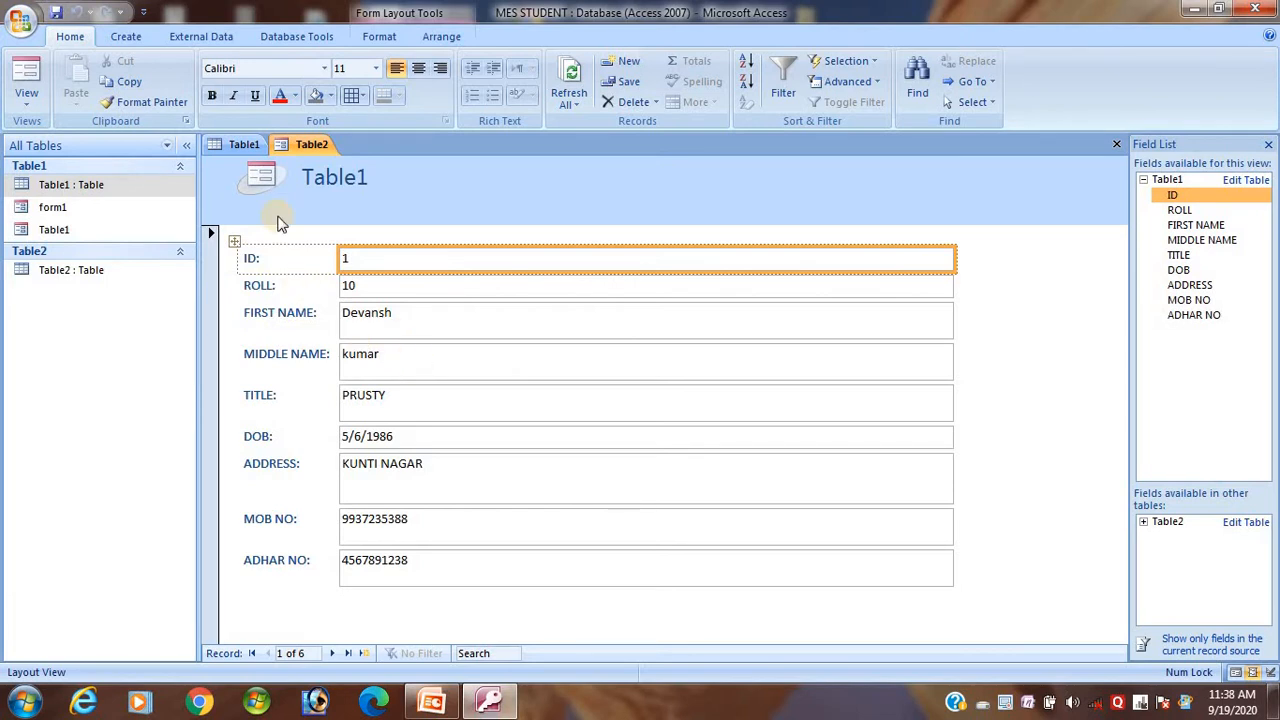
{"action": "left_click", "coordinate": [133, 38]}
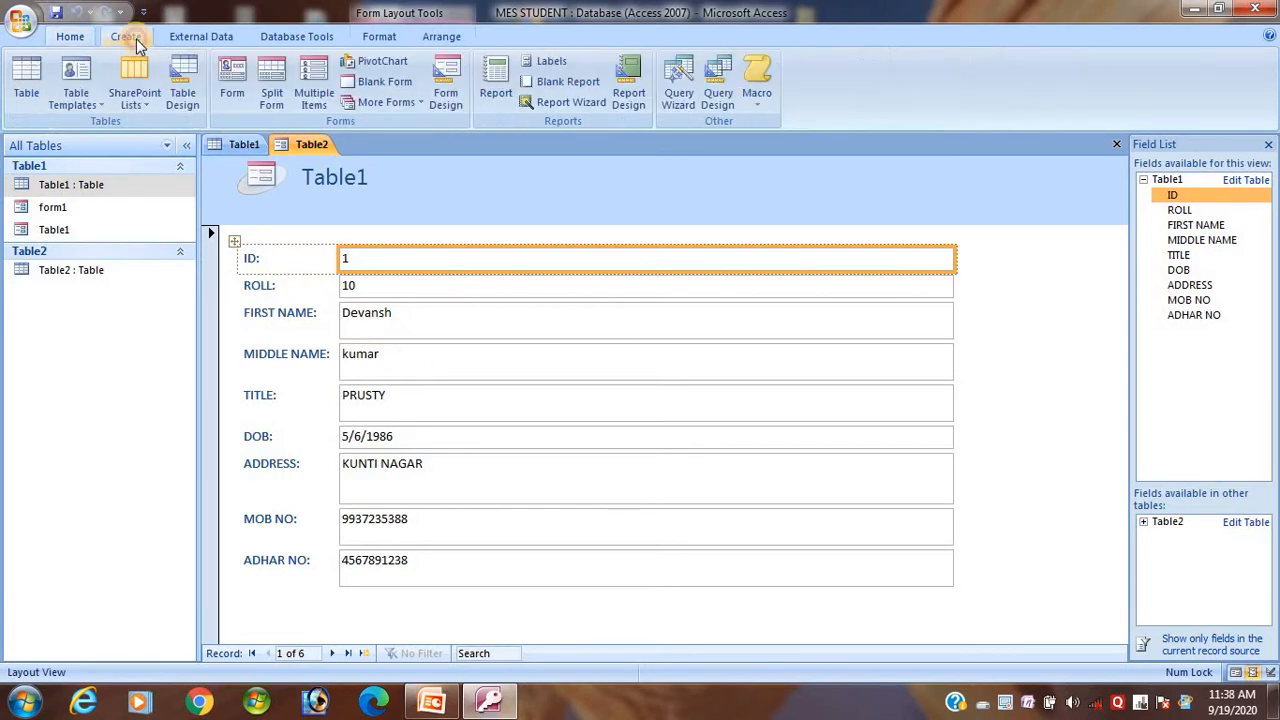
{"action": "left_click", "coordinate": [420, 104]}
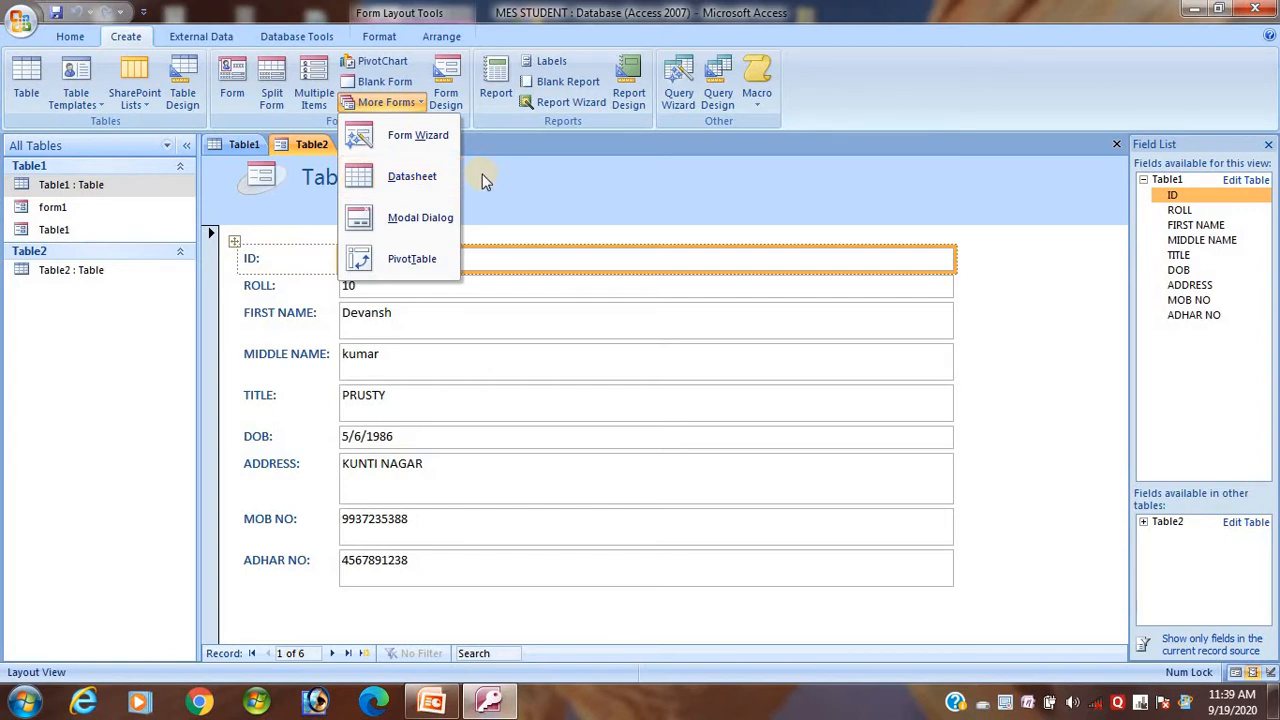
{"action": "left_click", "coordinate": [392, 131]}
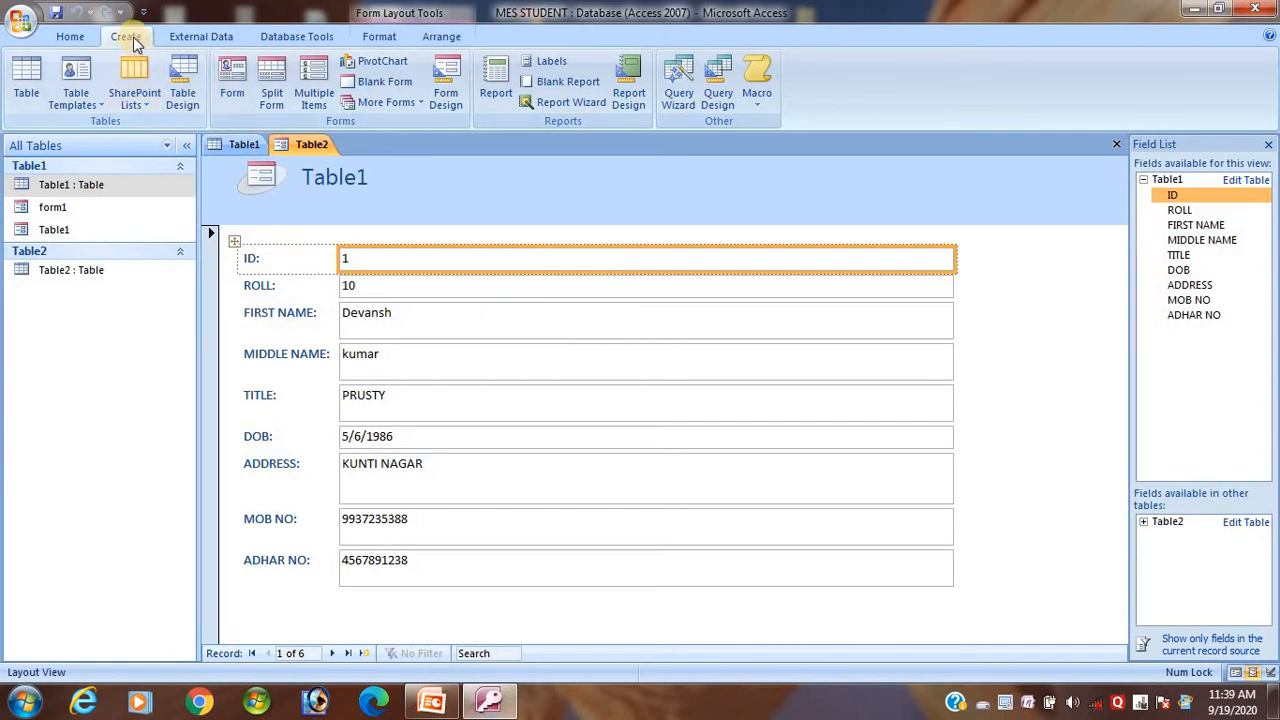
{"action": "left_click", "coordinate": [420, 103]}
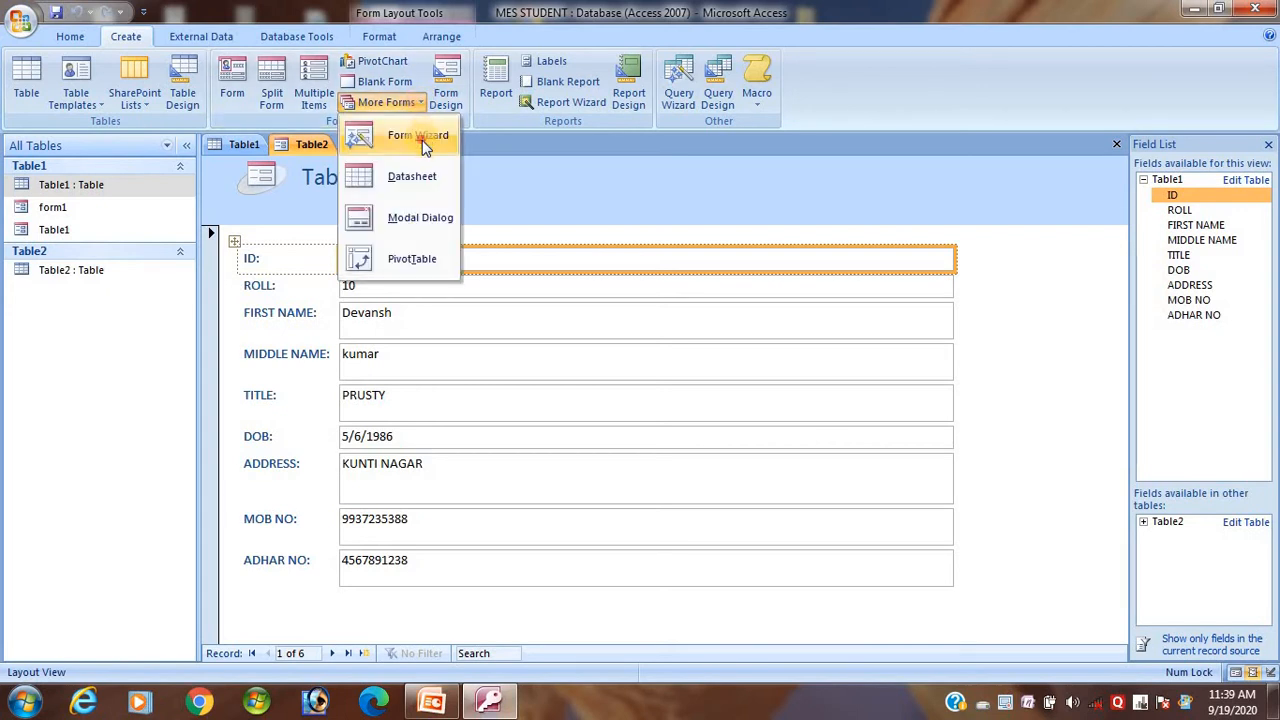
{"action": "left_click", "coordinate": [425, 147]}
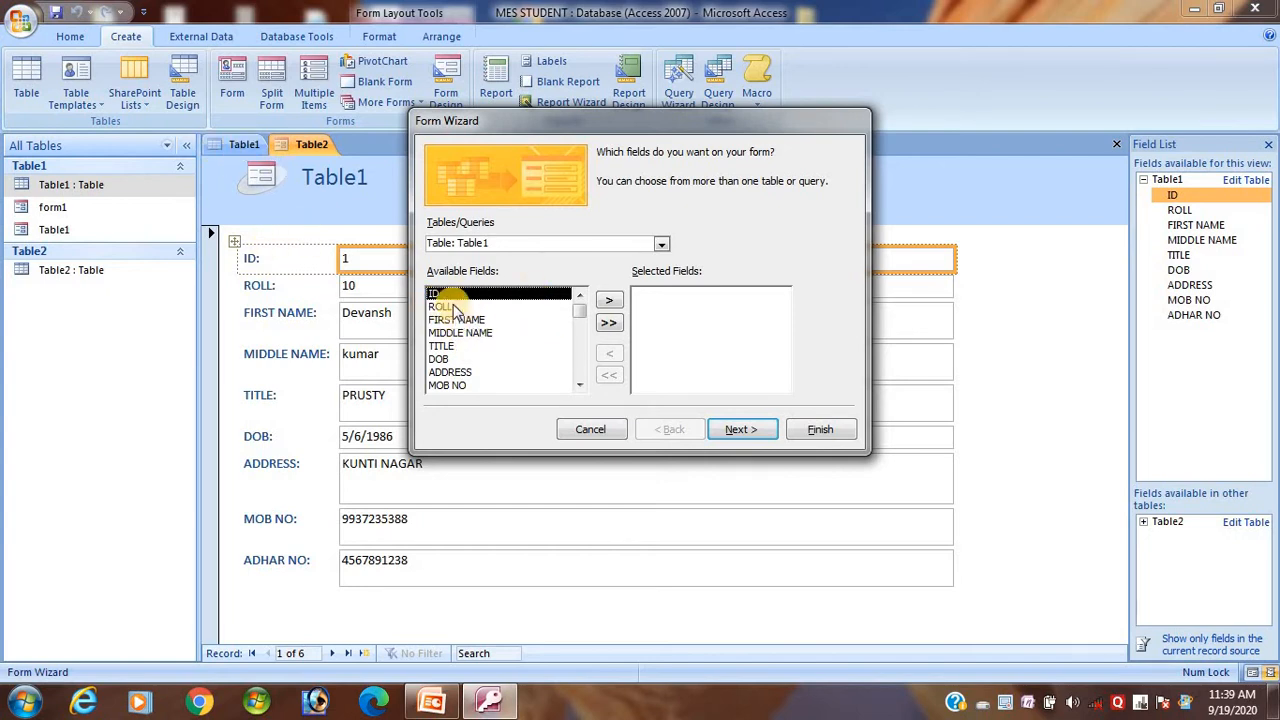
{"action": "left_click", "coordinate": [578, 382]}
{"action": "left_click", "coordinate": [579, 296]}
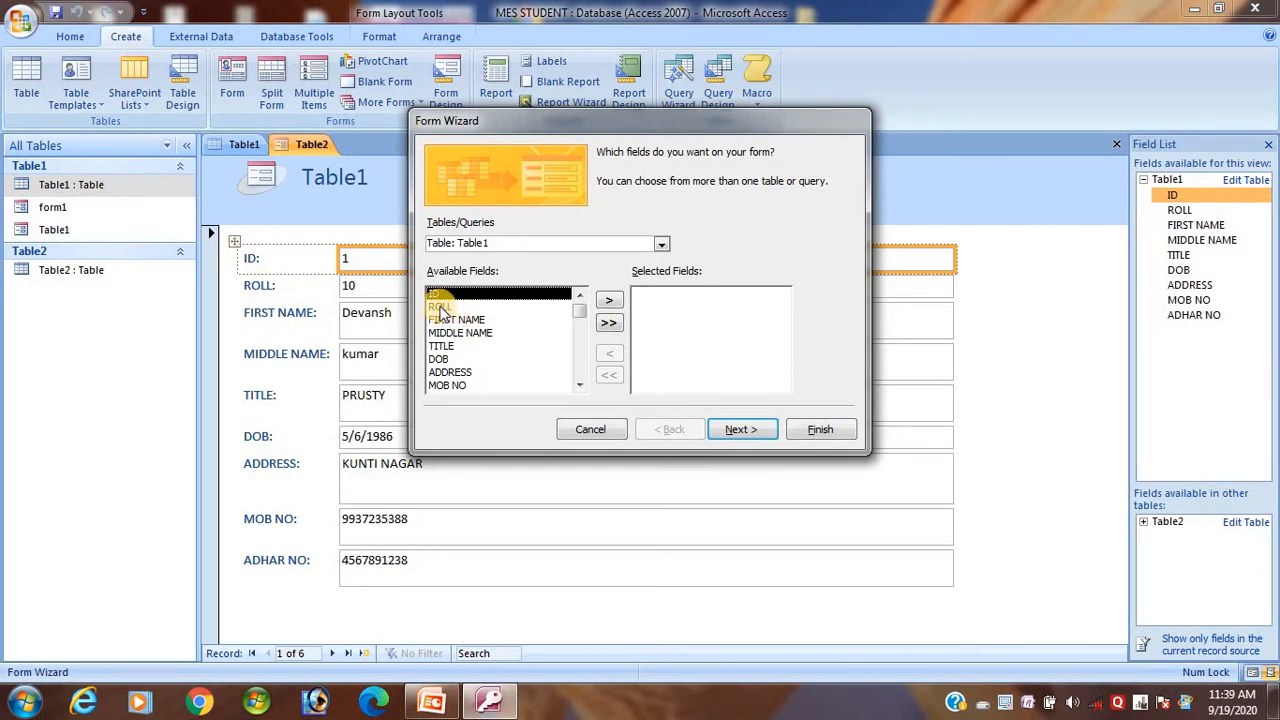
{"action": "left_click", "coordinate": [440, 307]}
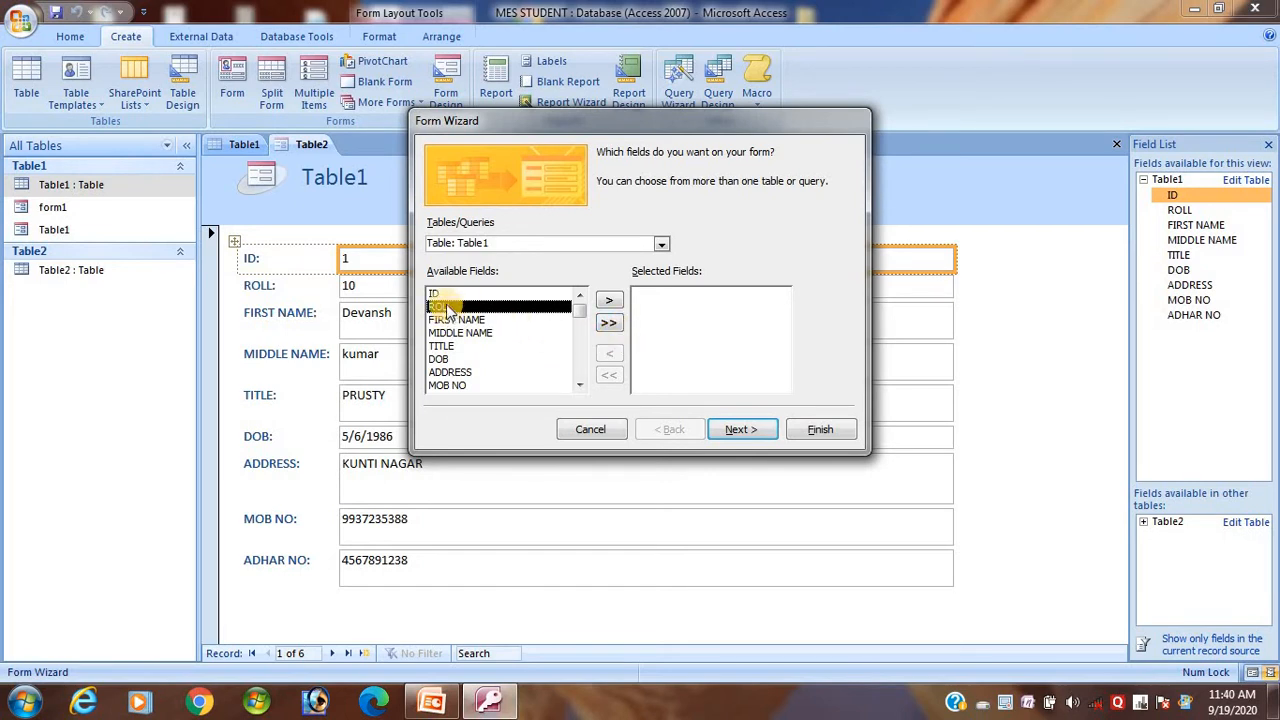
{"action": "left_click", "coordinate": [612, 303]}
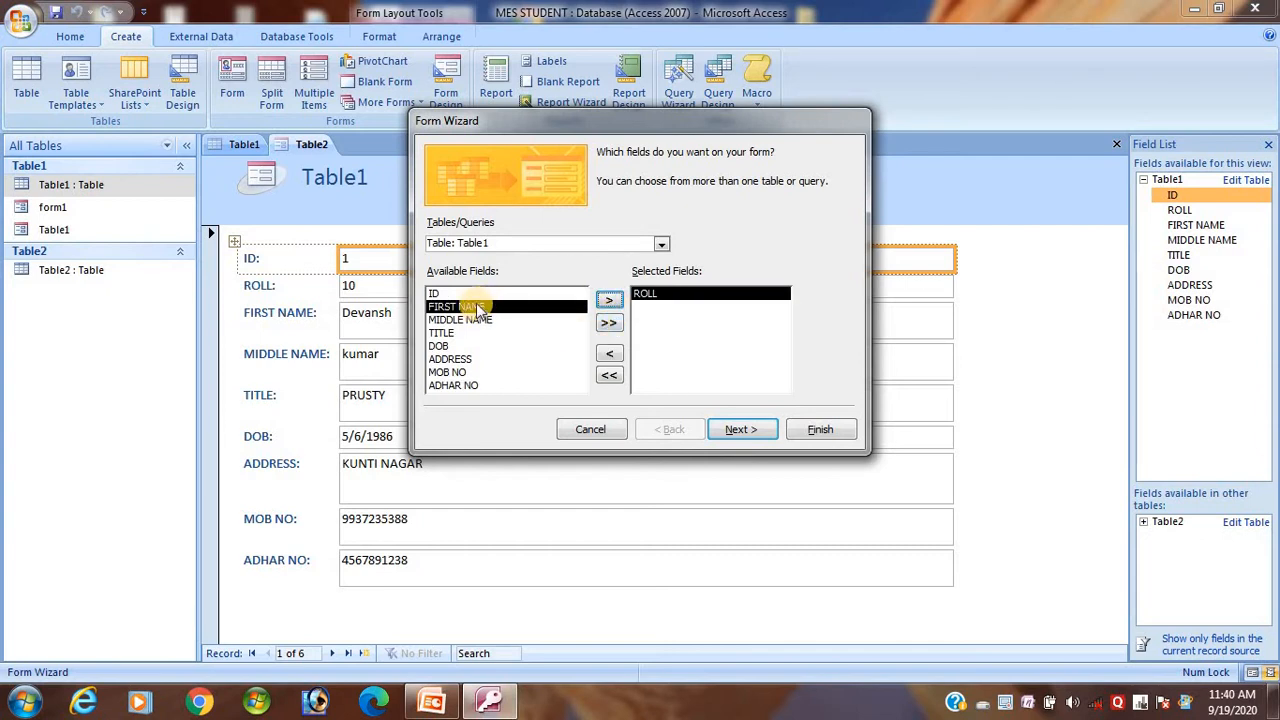
{"action": "left_click", "coordinate": [605, 300]}
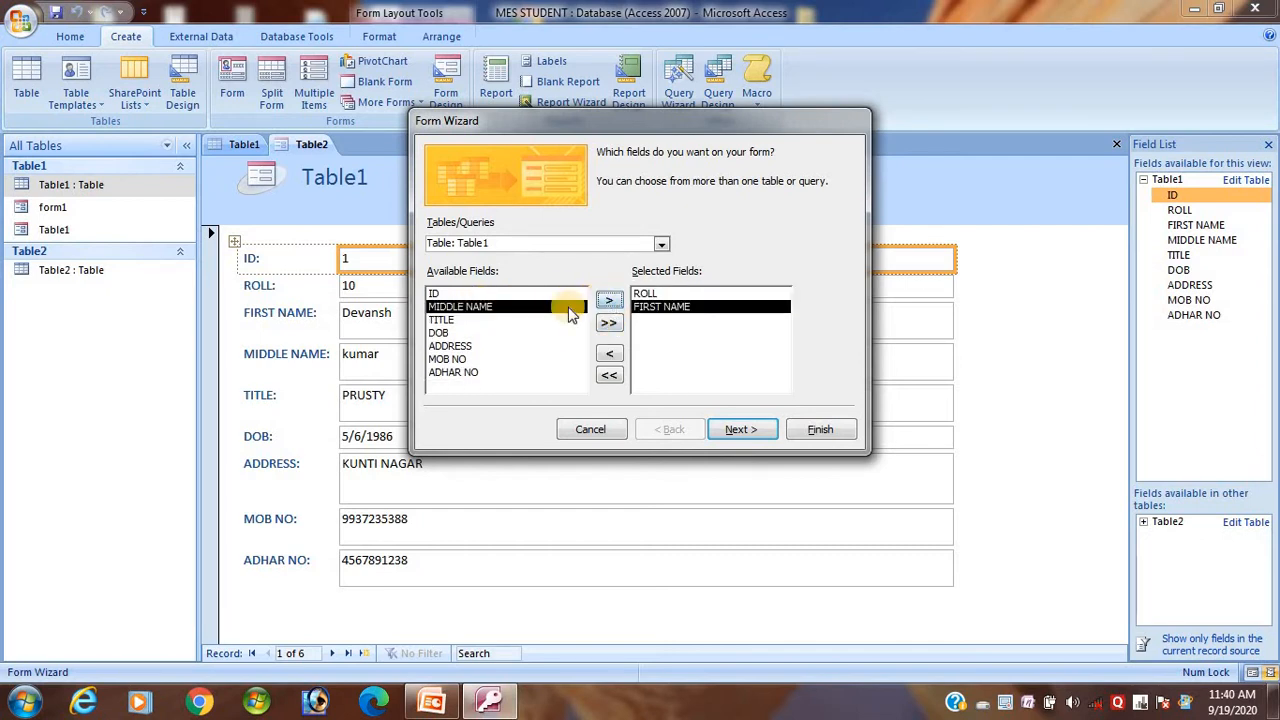
{"action": "left_click", "coordinate": [612, 300]}
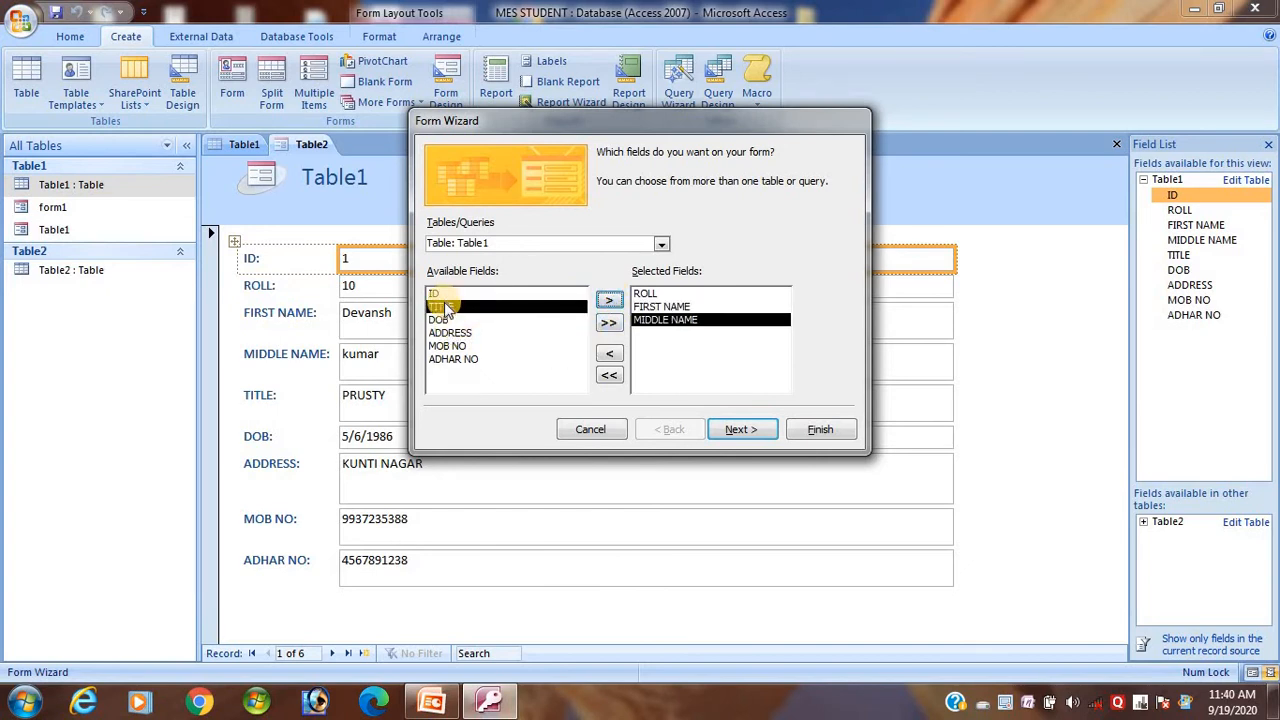
{"action": "left_click", "coordinate": [612, 300]}
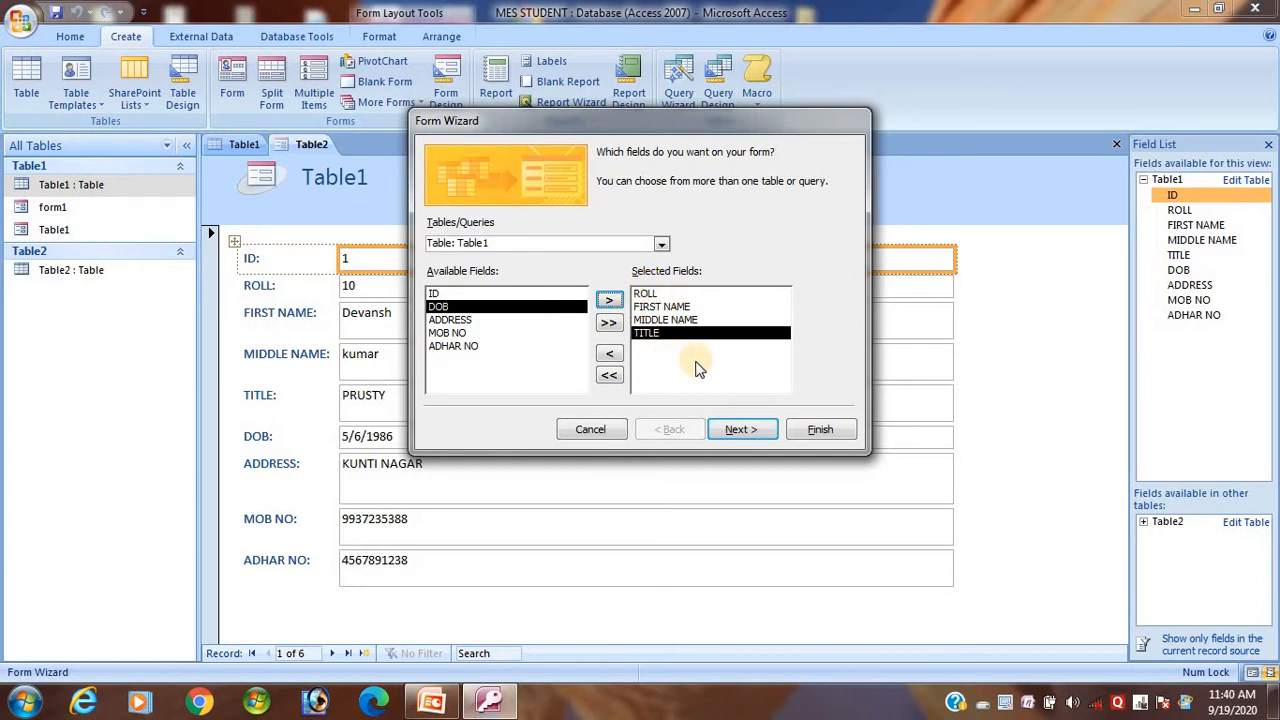
{"action": "left_click", "coordinate": [737, 432]}
{"action": "left_click", "coordinate": [592, 431]}
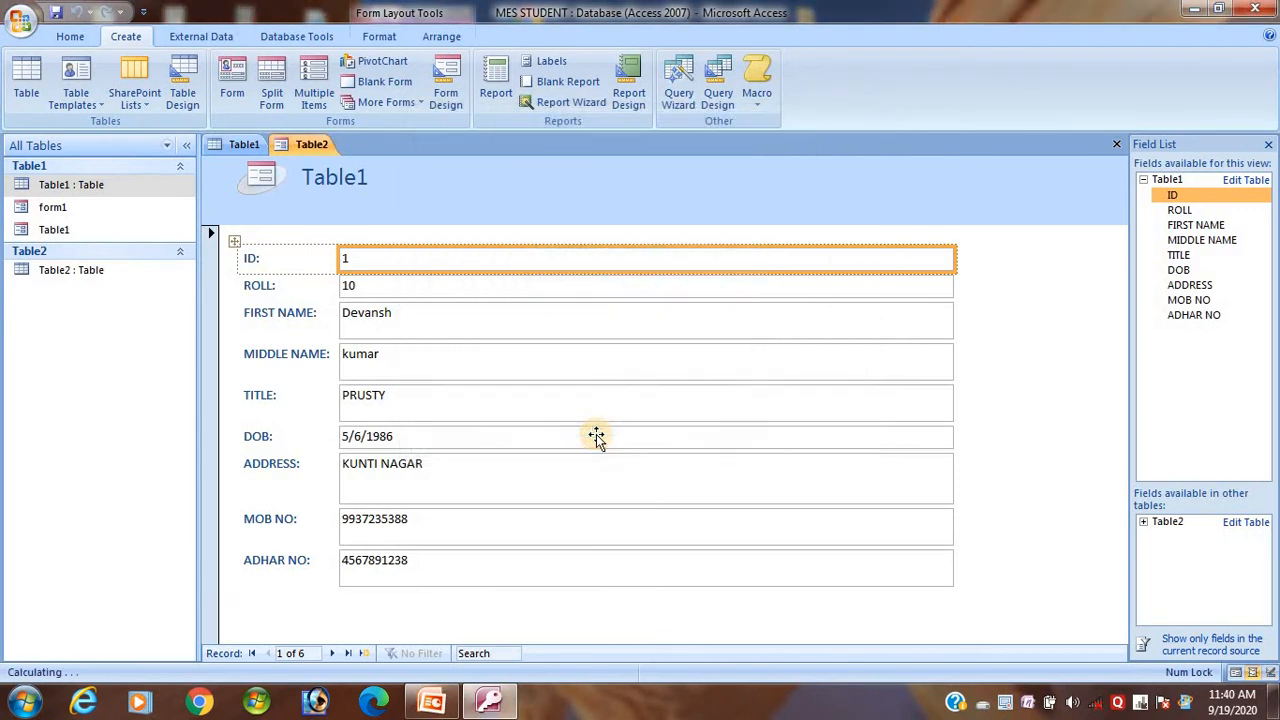
{"action": "left_click", "coordinate": [393, 103]}
{"action": "left_click", "coordinate": [420, 131]}
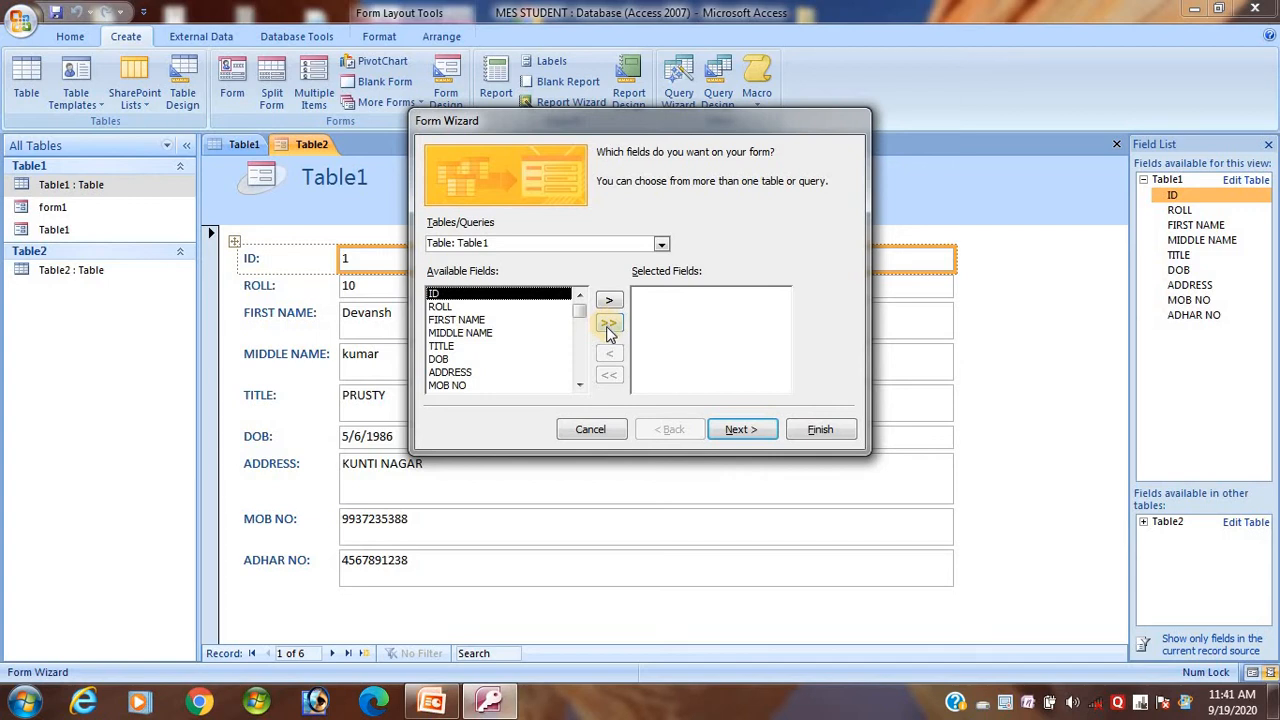
{"action": "left_click", "coordinate": [607, 325]}
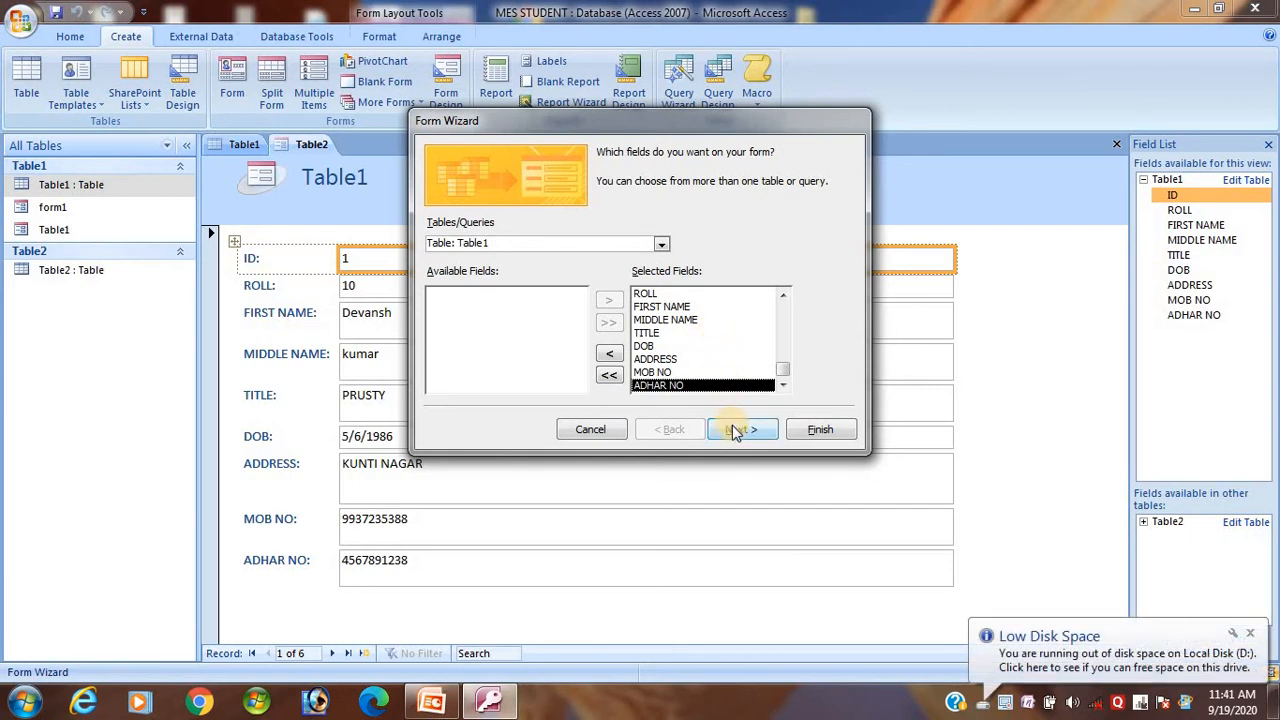
{"action": "left_click", "coordinate": [590, 429]}
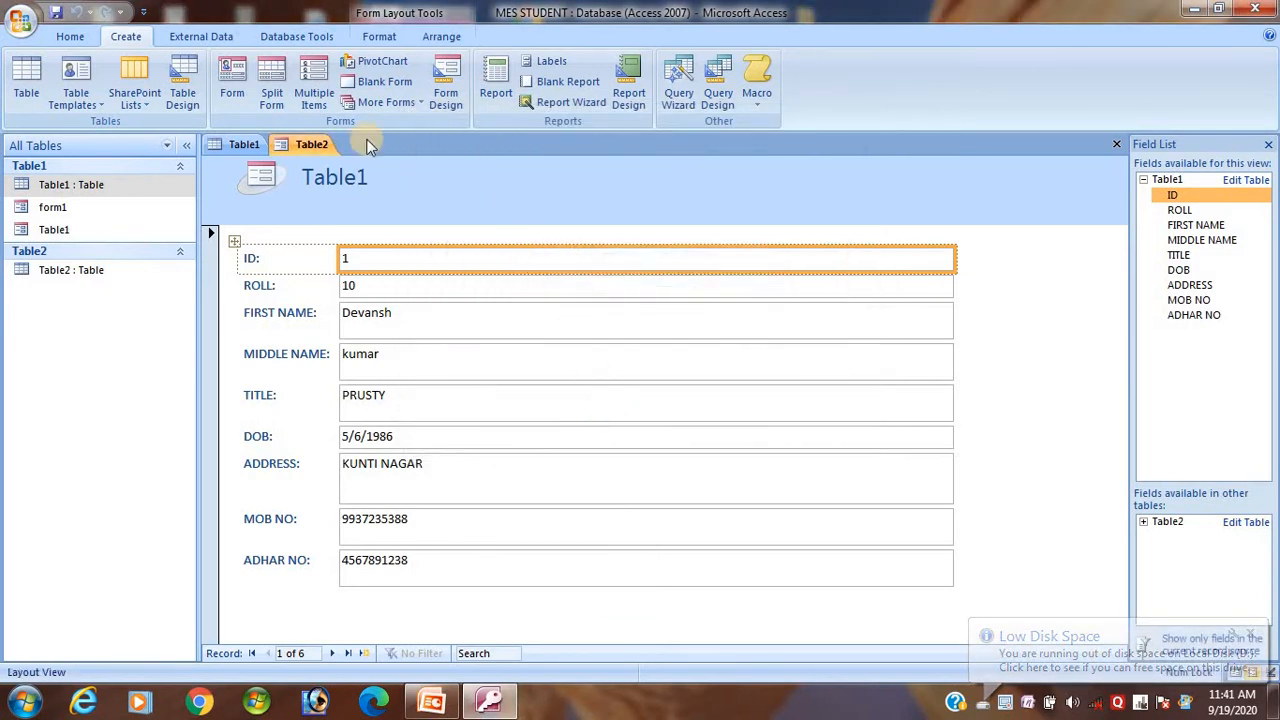
Start a Form Wizard form from Table1 with the ROLL, FIRST NAME, MIDDLE NAME and TITLE fields in the Columnar layout.
{"action": "left_click", "coordinate": [420, 103]}
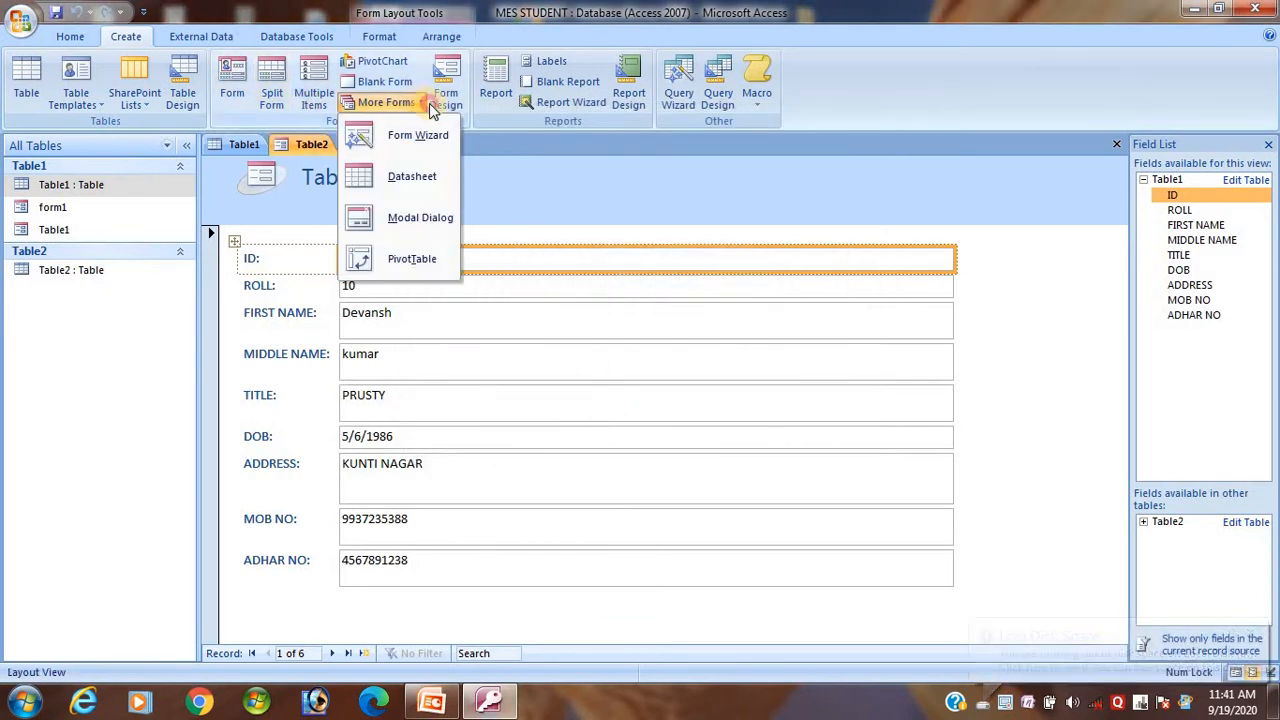
{"action": "left_click", "coordinate": [420, 131]}
{"action": "left_click", "coordinate": [462, 306]}
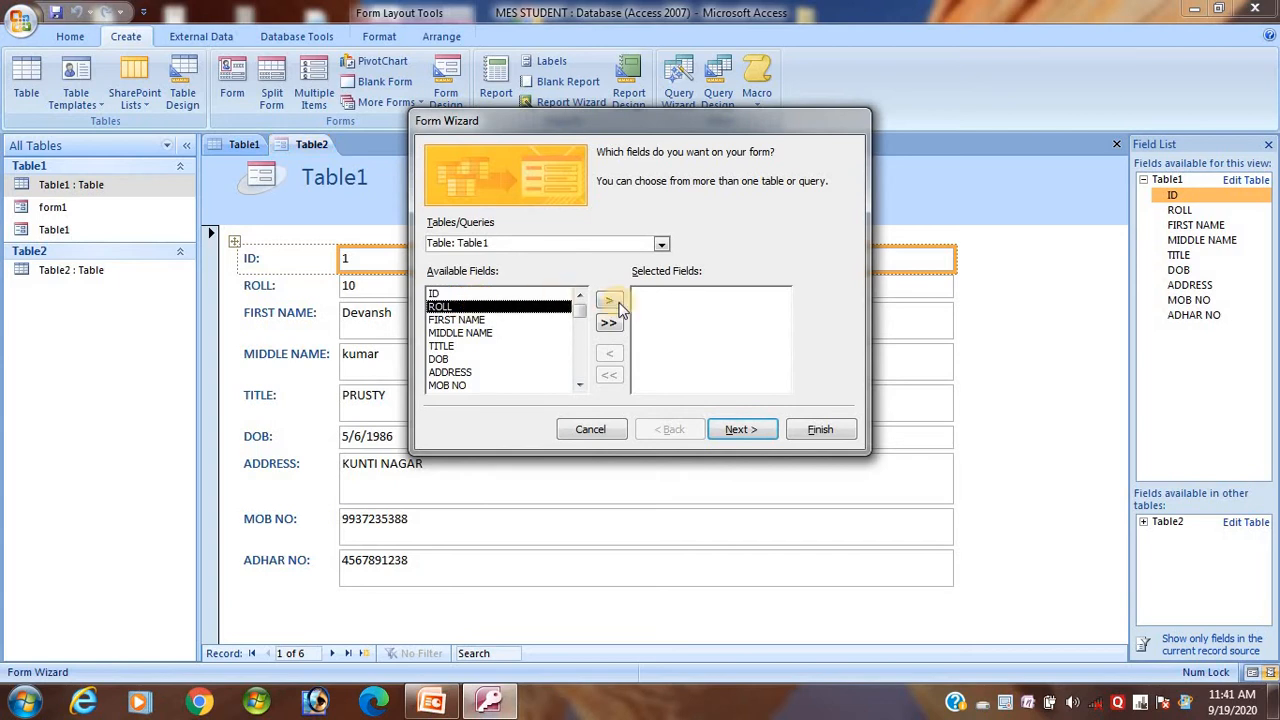
{"action": "left_click", "coordinate": [608, 300]}
{"action": "left_click", "coordinate": [608, 300]}
{"action": "left_click", "coordinate": [608, 300]}
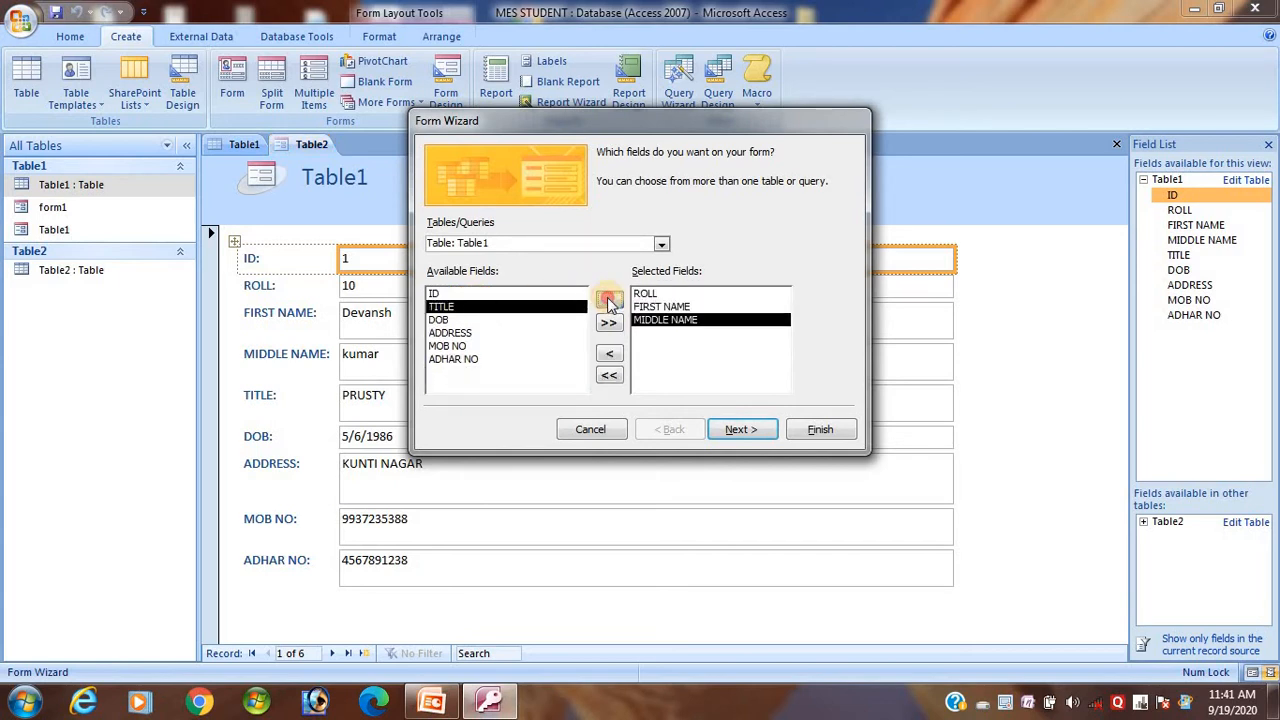
{"action": "left_click", "coordinate": [608, 300]}
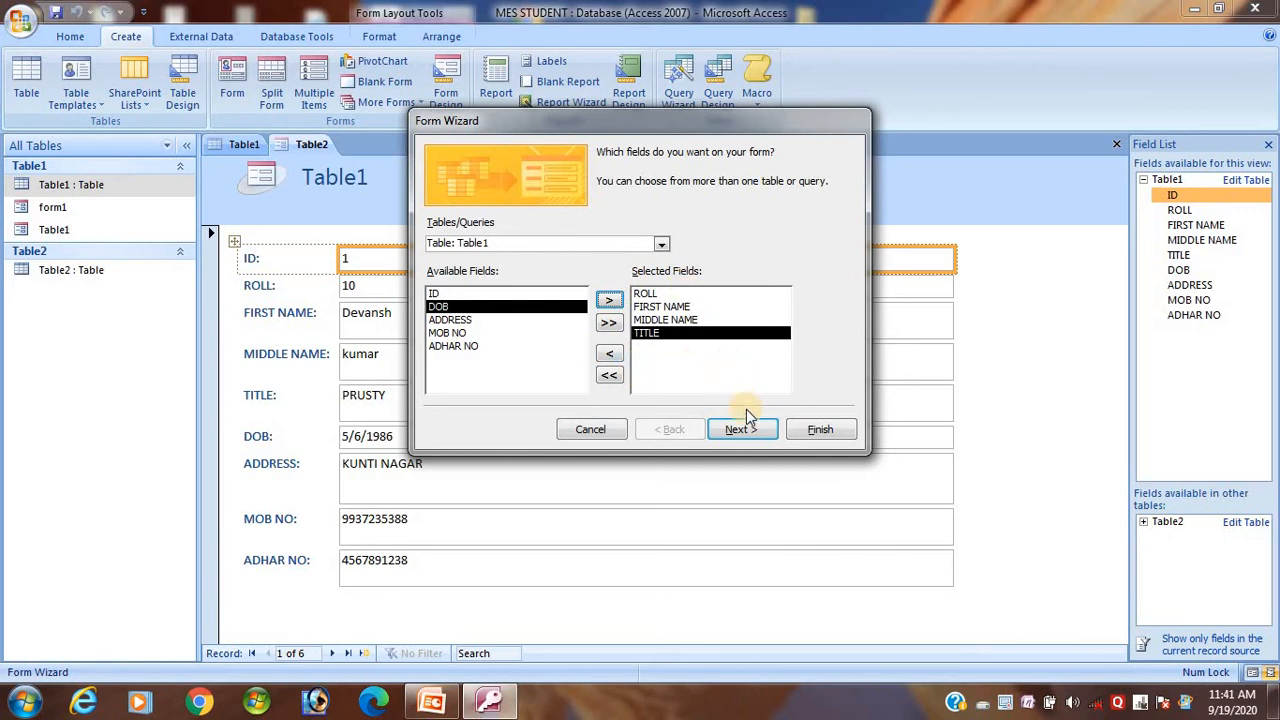
{"action": "left_click", "coordinate": [736, 436]}
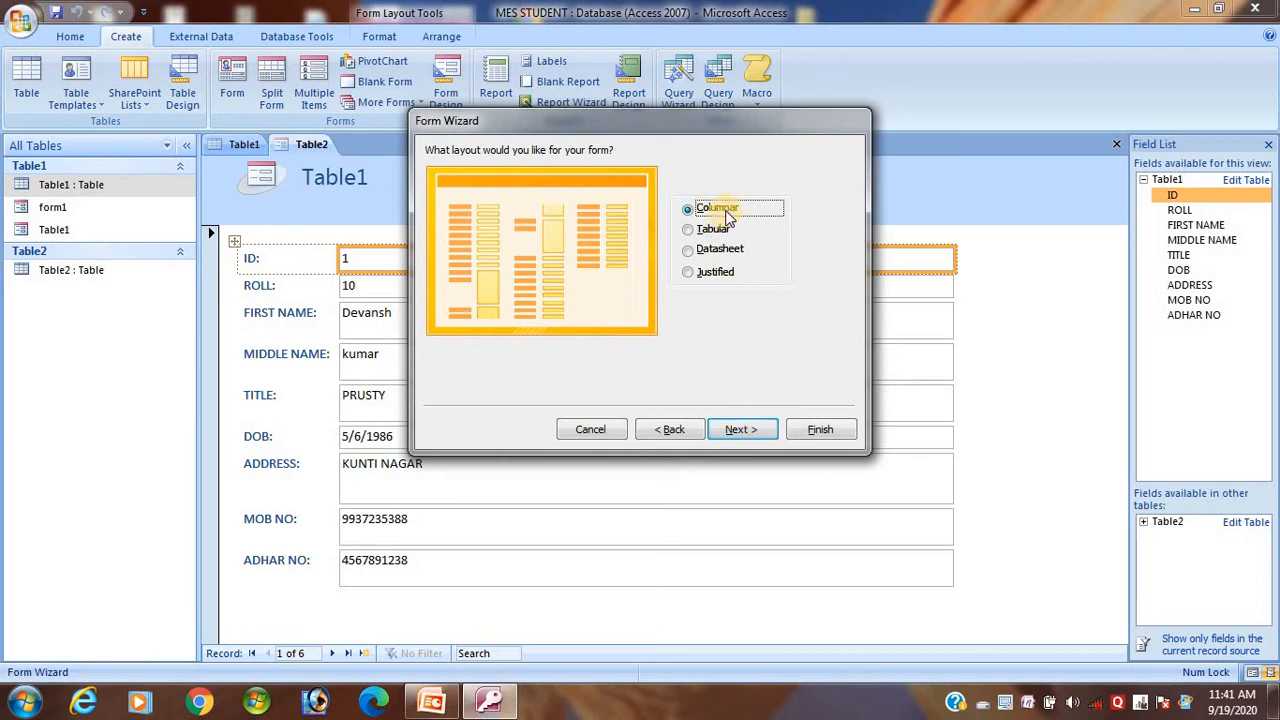
{"action": "left_click", "coordinate": [740, 429]}
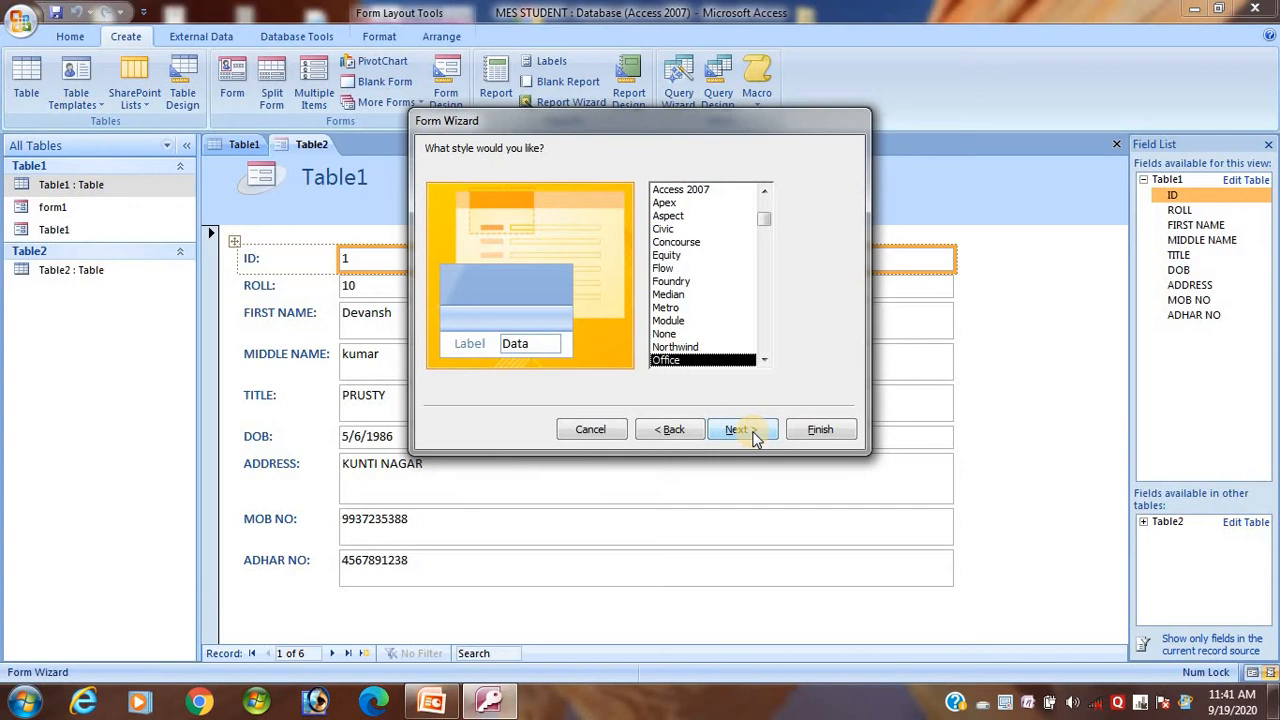
Keep the Office style, finish the columnar form and open it to view or enter information.
{"action": "left_click", "coordinate": [740, 429]}
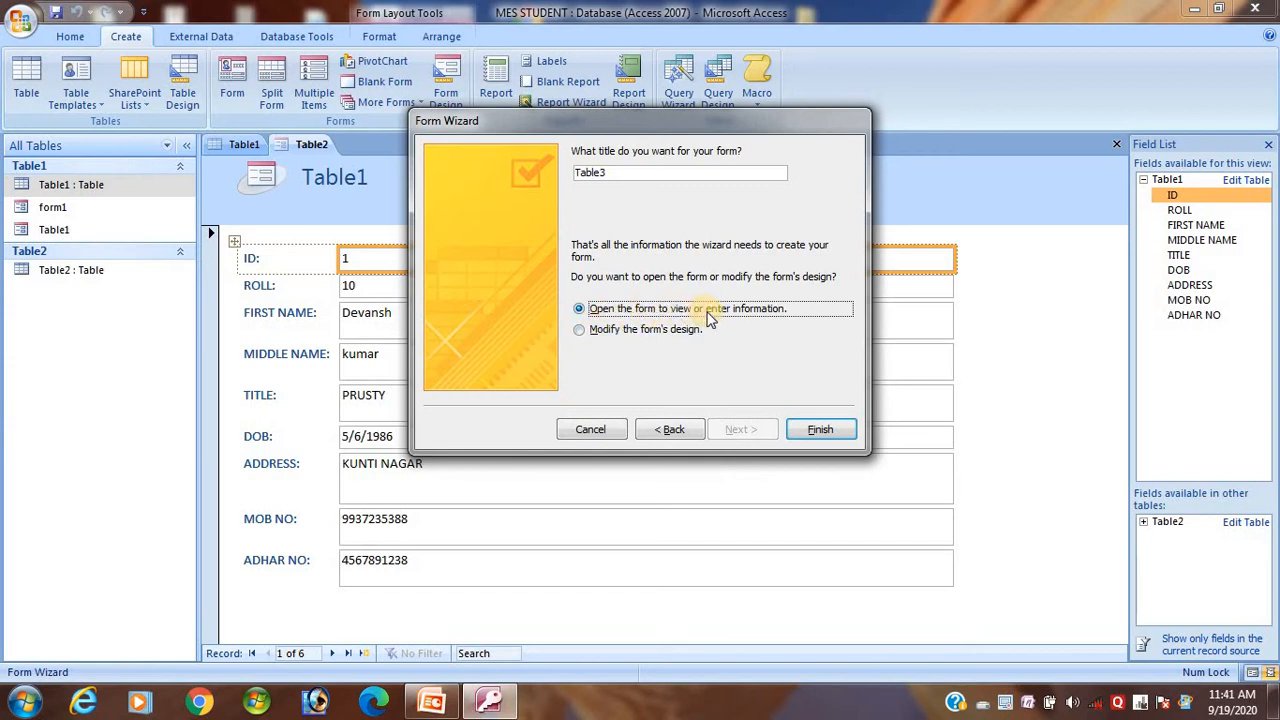
{"action": "left_click", "coordinate": [822, 431]}
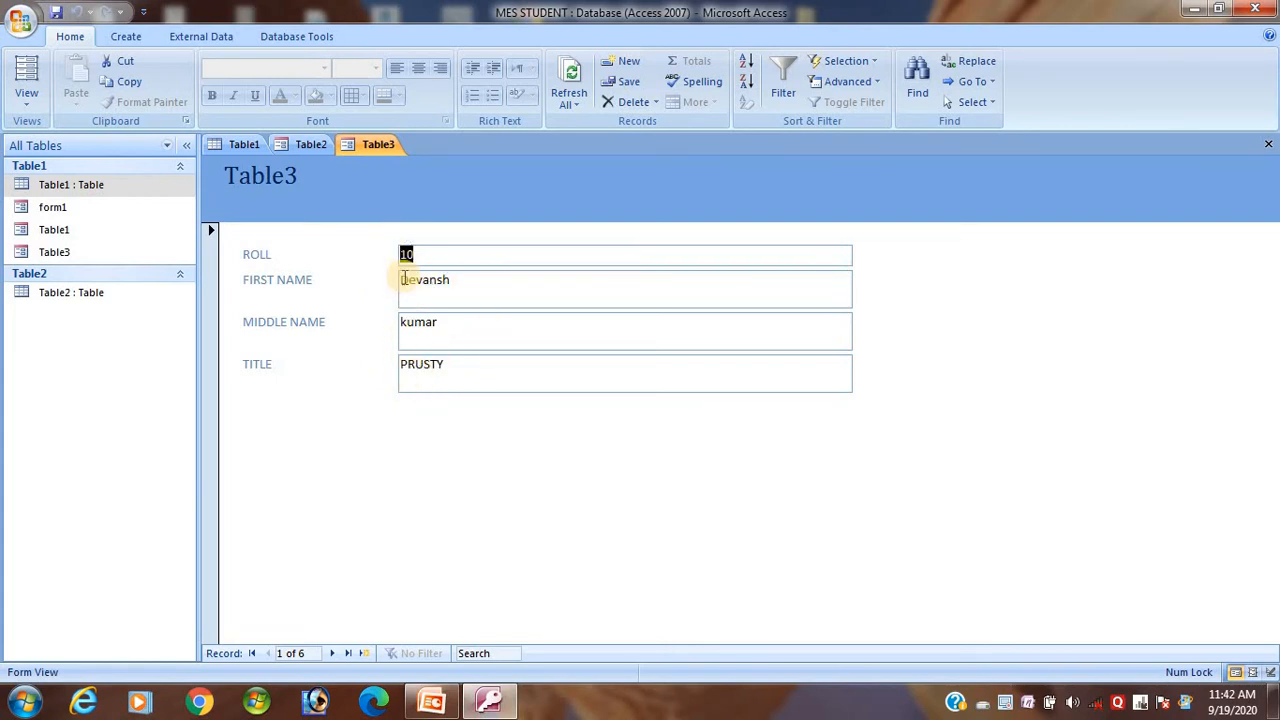
Start a second Form Wizard form from Table1 with the ROLL, FIRST NAME, MIDDLE NAME and TITLE fields.
{"action": "left_click", "coordinate": [243, 144]}
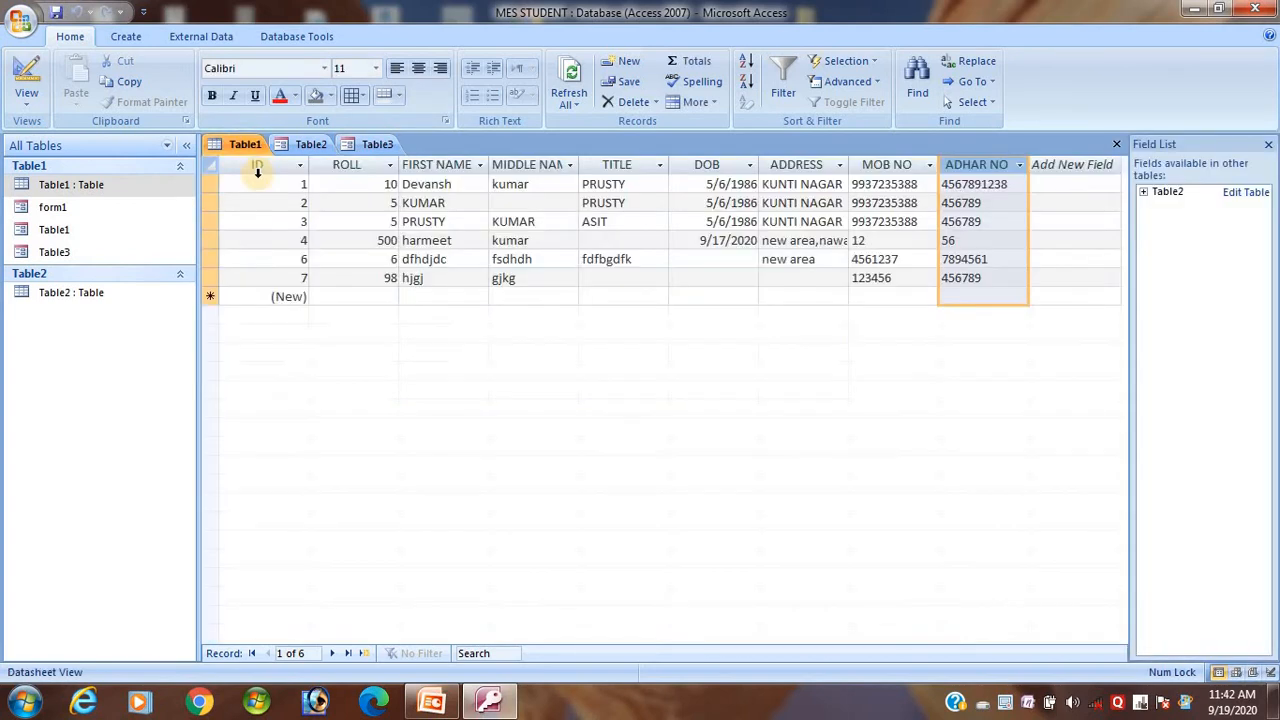
{"action": "left_click", "coordinate": [126, 37]}
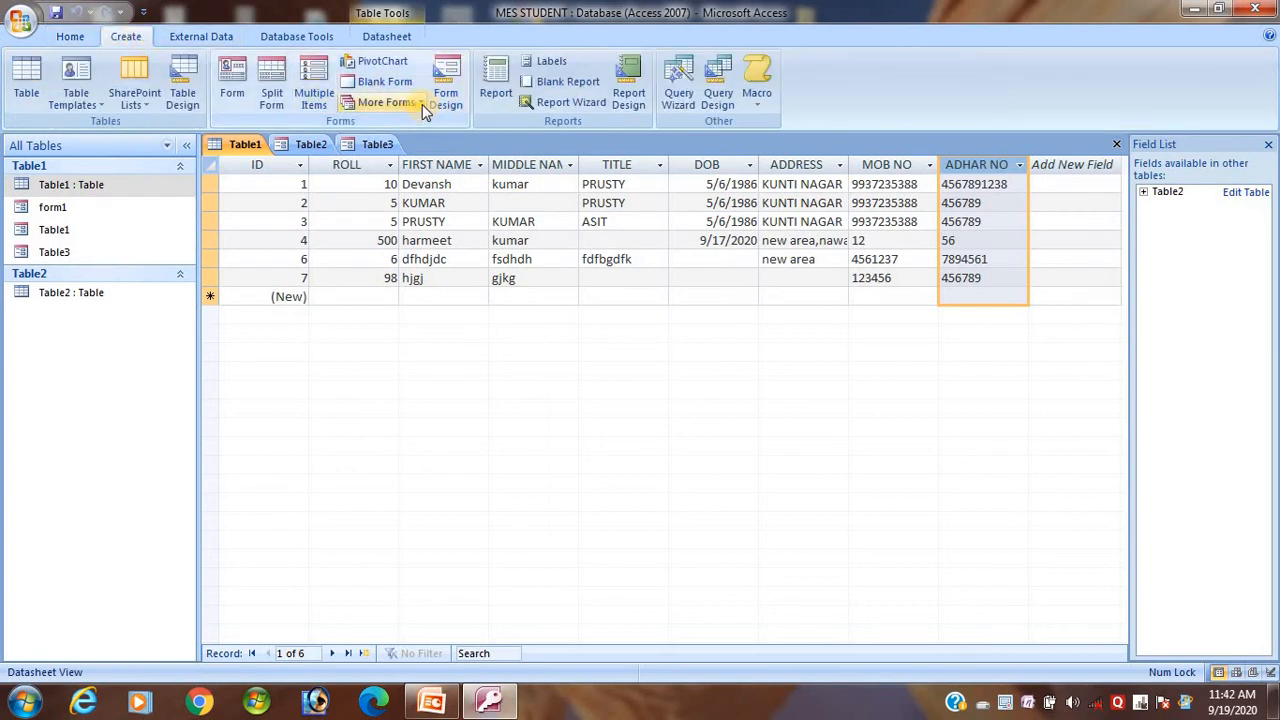
{"action": "left_click", "coordinate": [423, 103]}
{"action": "left_click", "coordinate": [427, 131]}
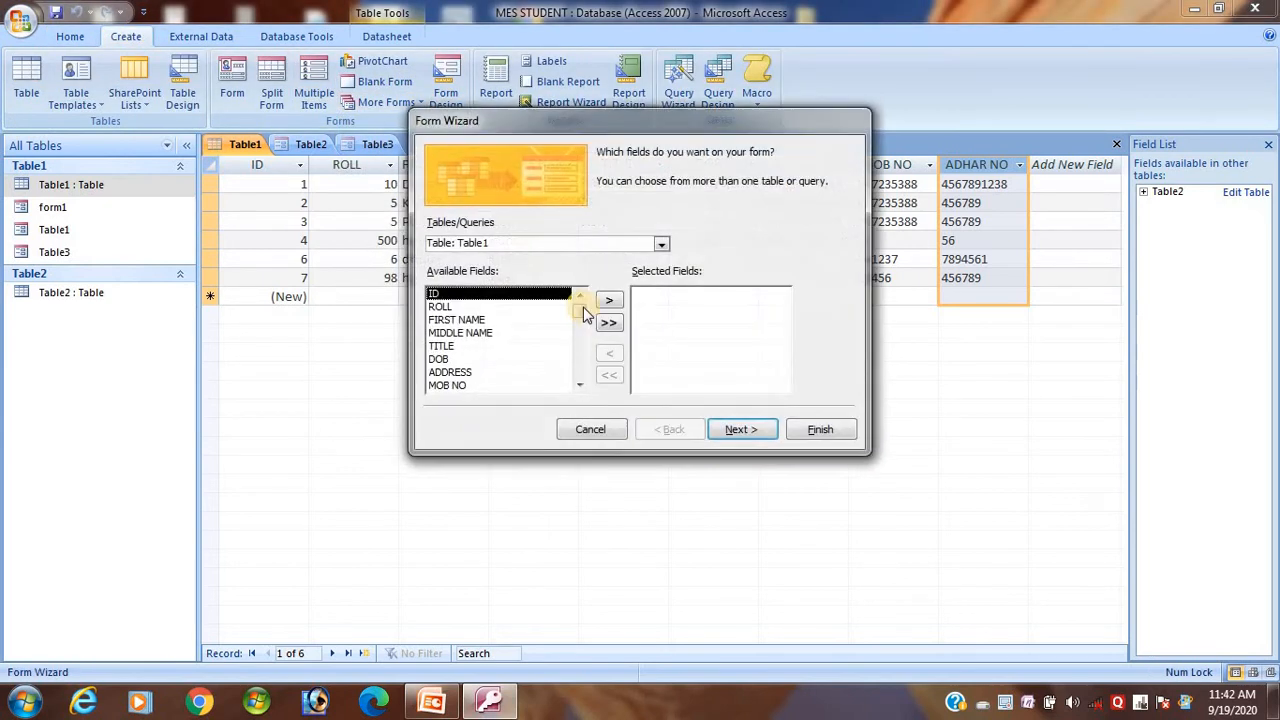
{"action": "left_click", "coordinate": [520, 306]}
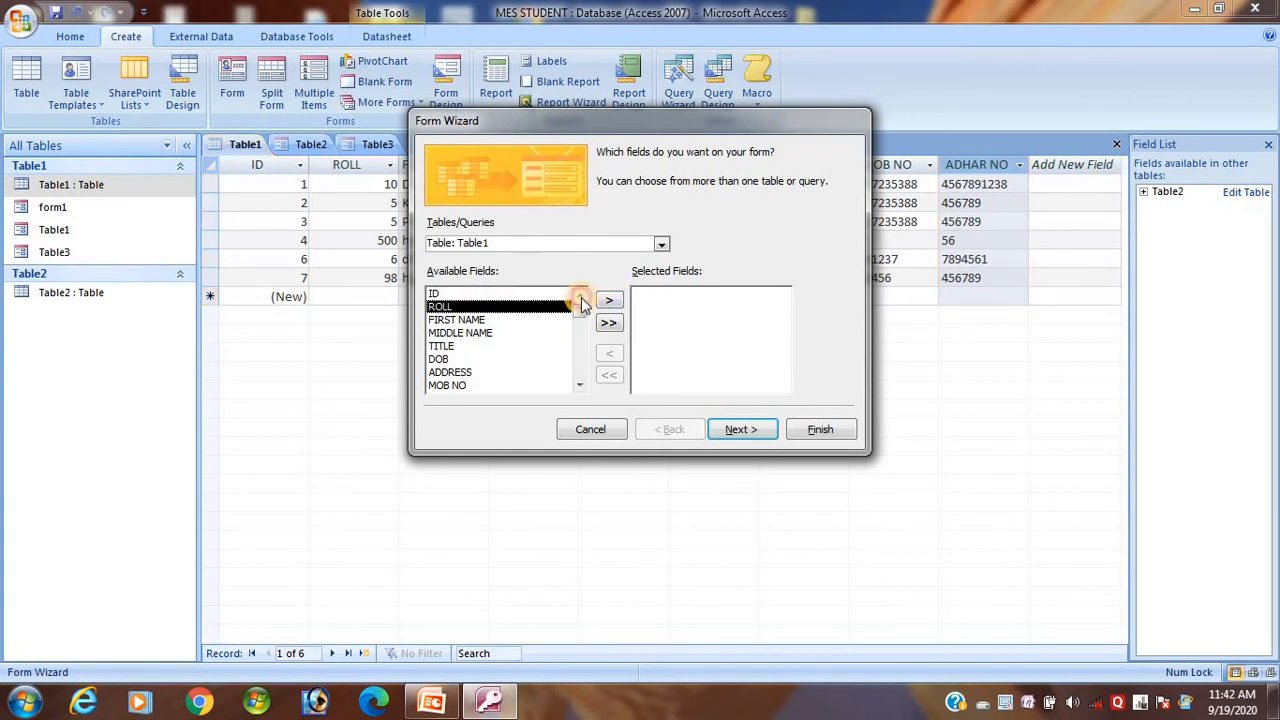
{"action": "left_click", "coordinate": [609, 300]}
{"action": "left_click", "coordinate": [609, 300]}
{"action": "left_click", "coordinate": [609, 300]}
{"action": "left_click", "coordinate": [609, 300]}
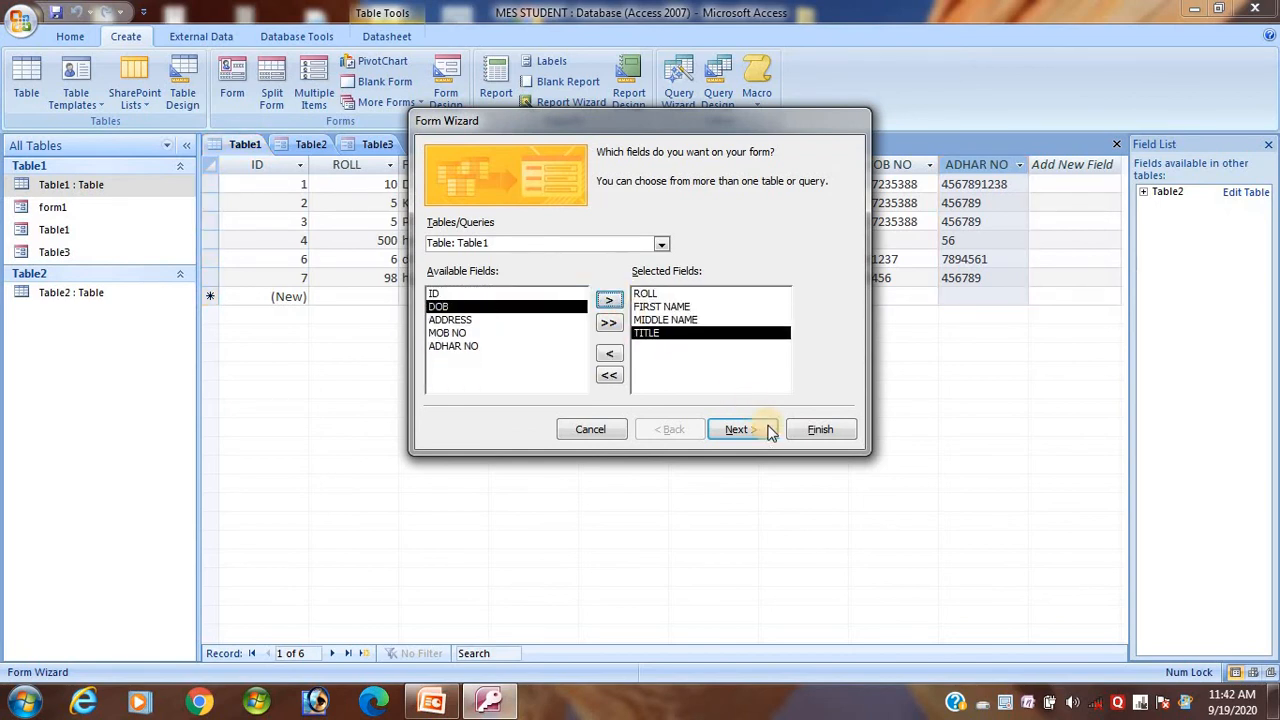
Set the form to the Tabular layout with the Office style and finish the wizard.
{"action": "left_click", "coordinate": [743, 430]}
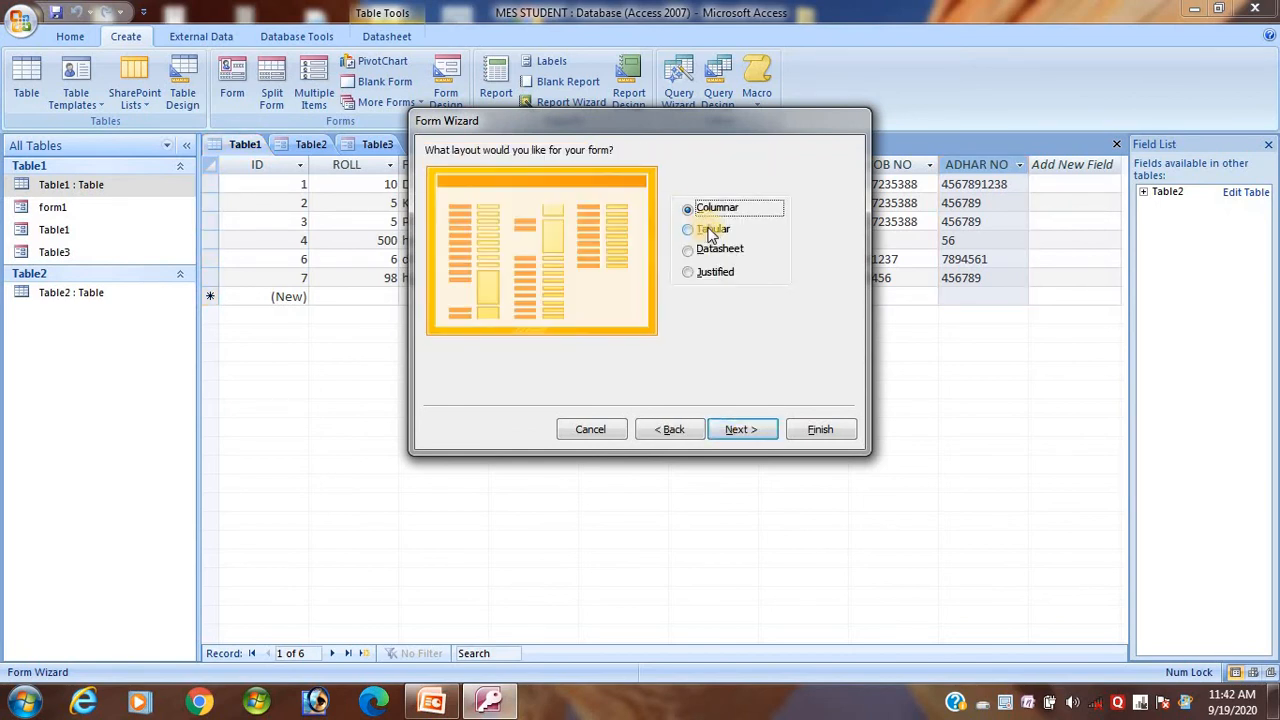
{"action": "left_click", "coordinate": [710, 230]}
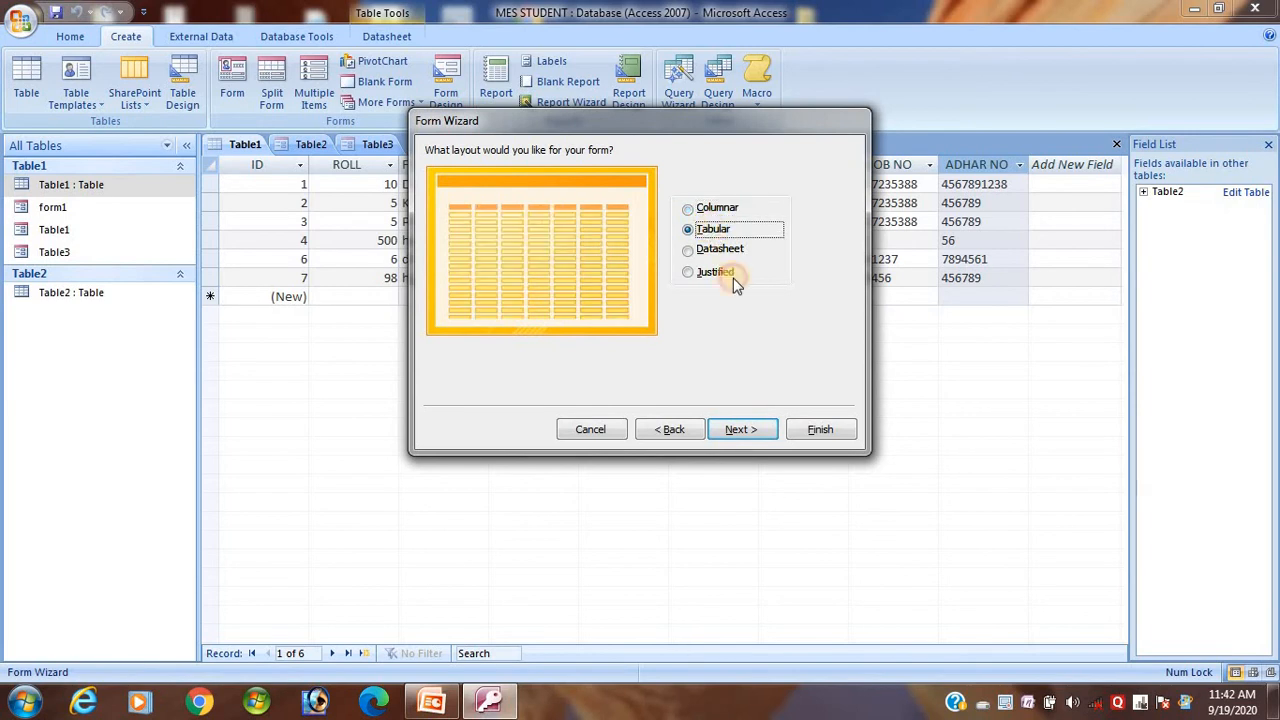
{"action": "left_click", "coordinate": [752, 435]}
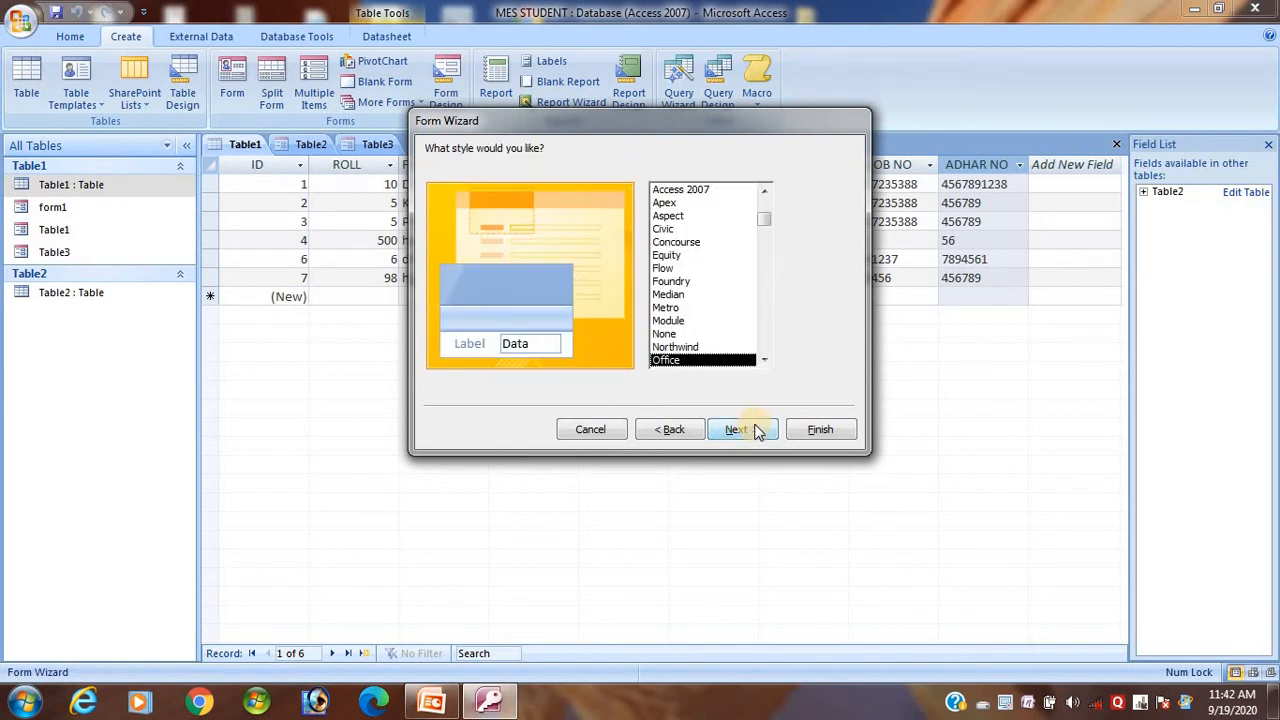
{"action": "left_click", "coordinate": [759, 429]}
{"action": "left_click", "coordinate": [820, 429]}
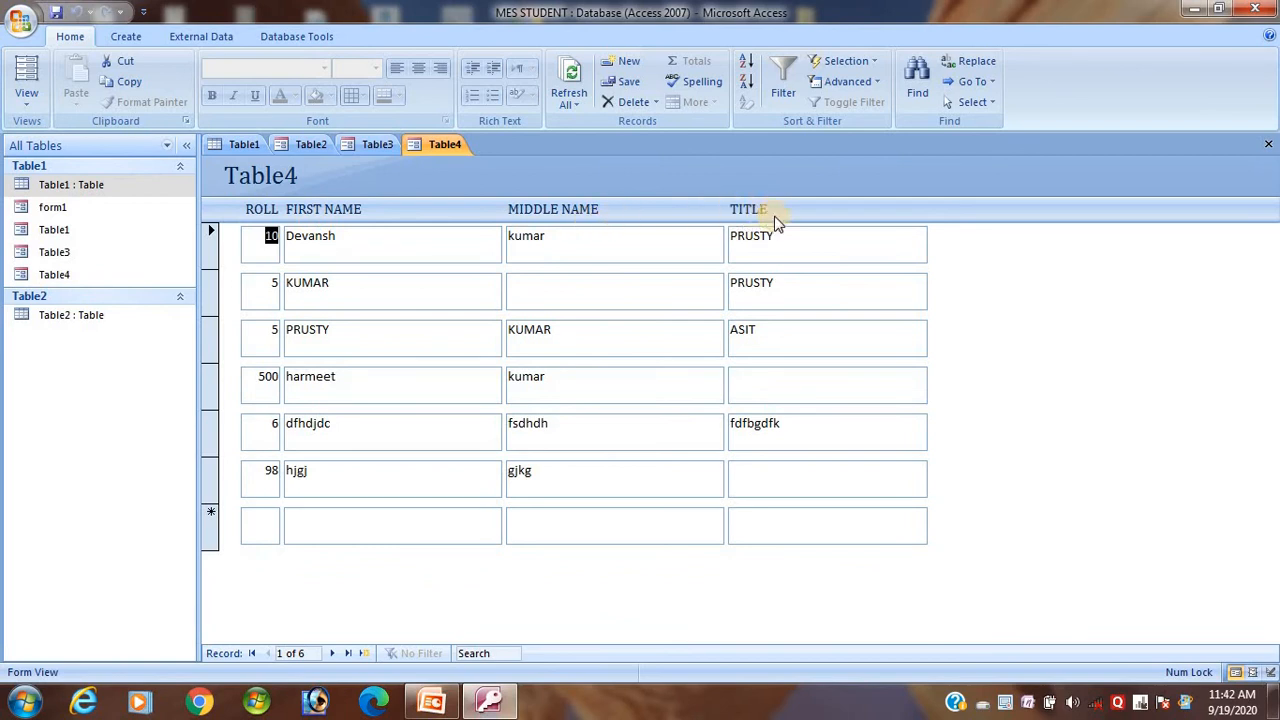
Compare how the columnar form Table3 and the tabular form Table4 present the student records.
{"action": "left_click", "coordinate": [378, 148]}
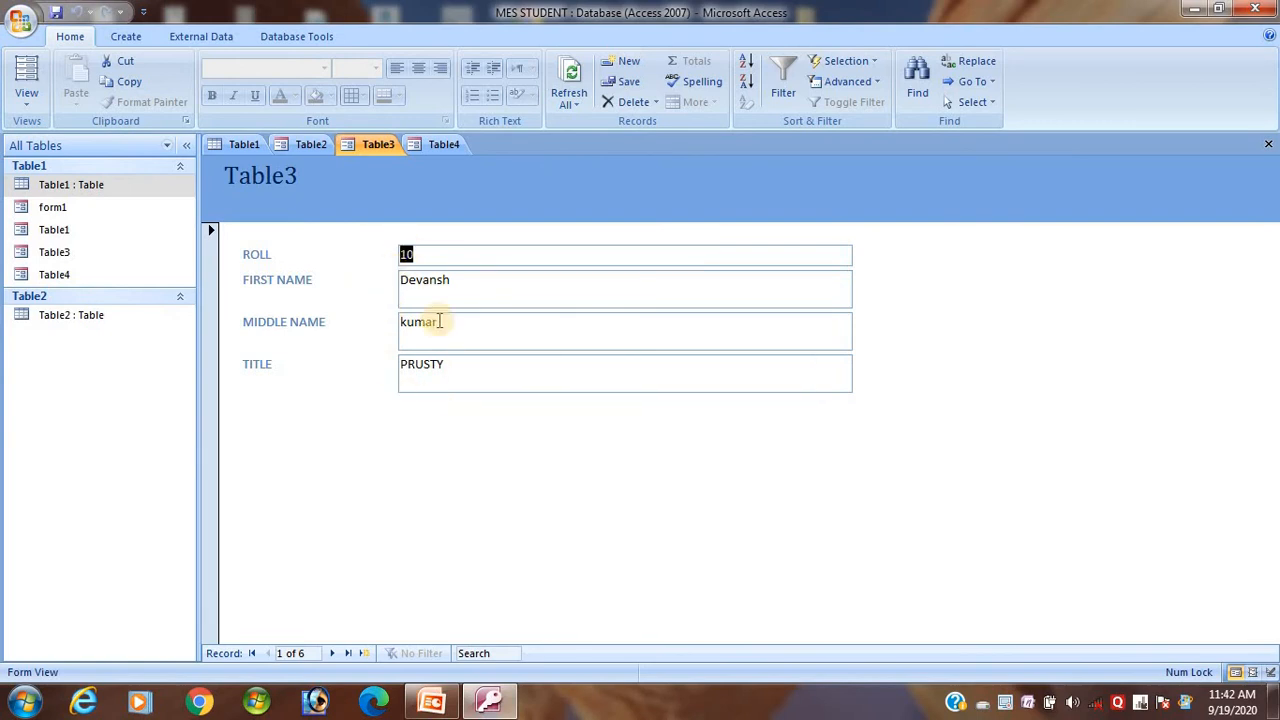
{"action": "left_click", "coordinate": [445, 146]}
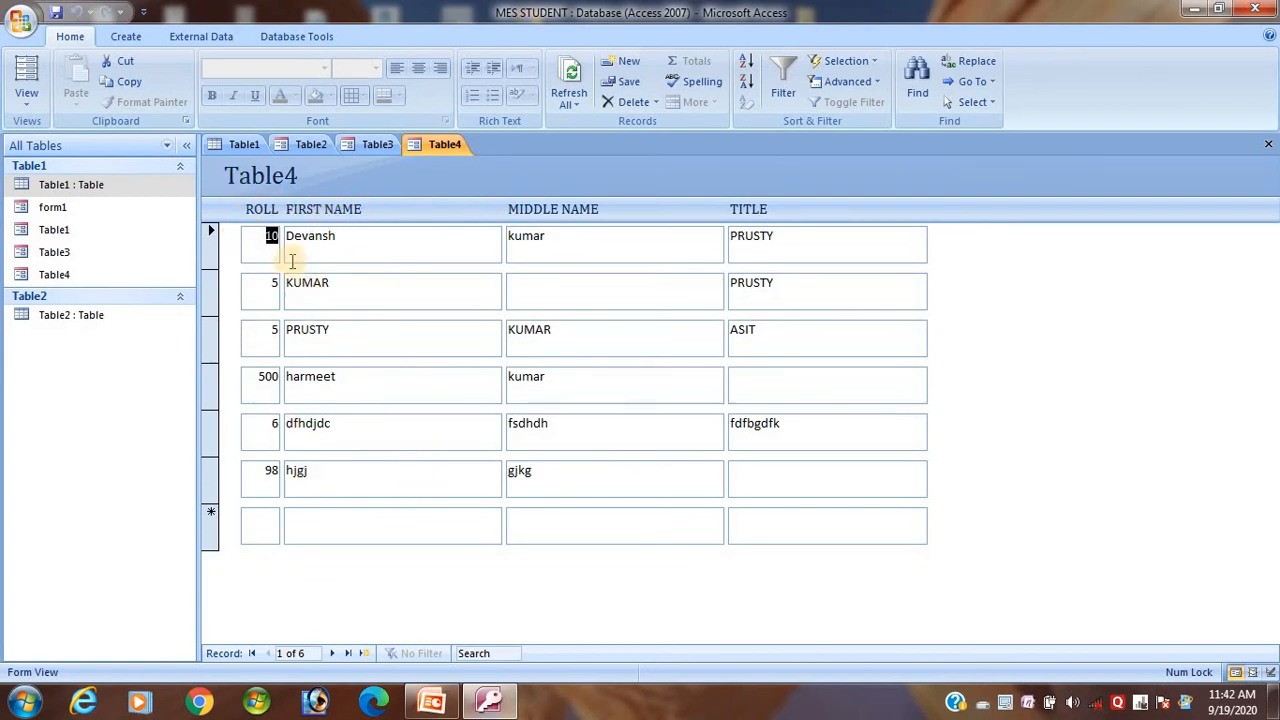
{"action": "left_click", "coordinate": [266, 236]}
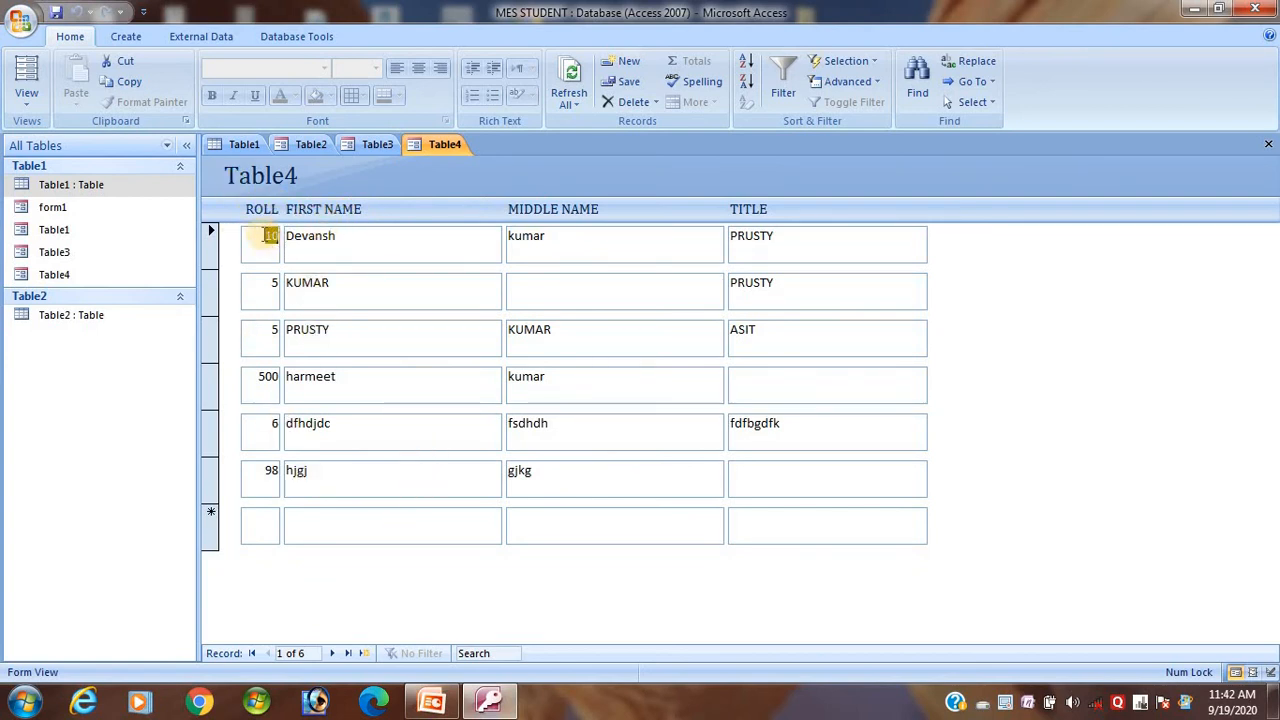
{"action": "double_click", "coordinate": [266, 236]}
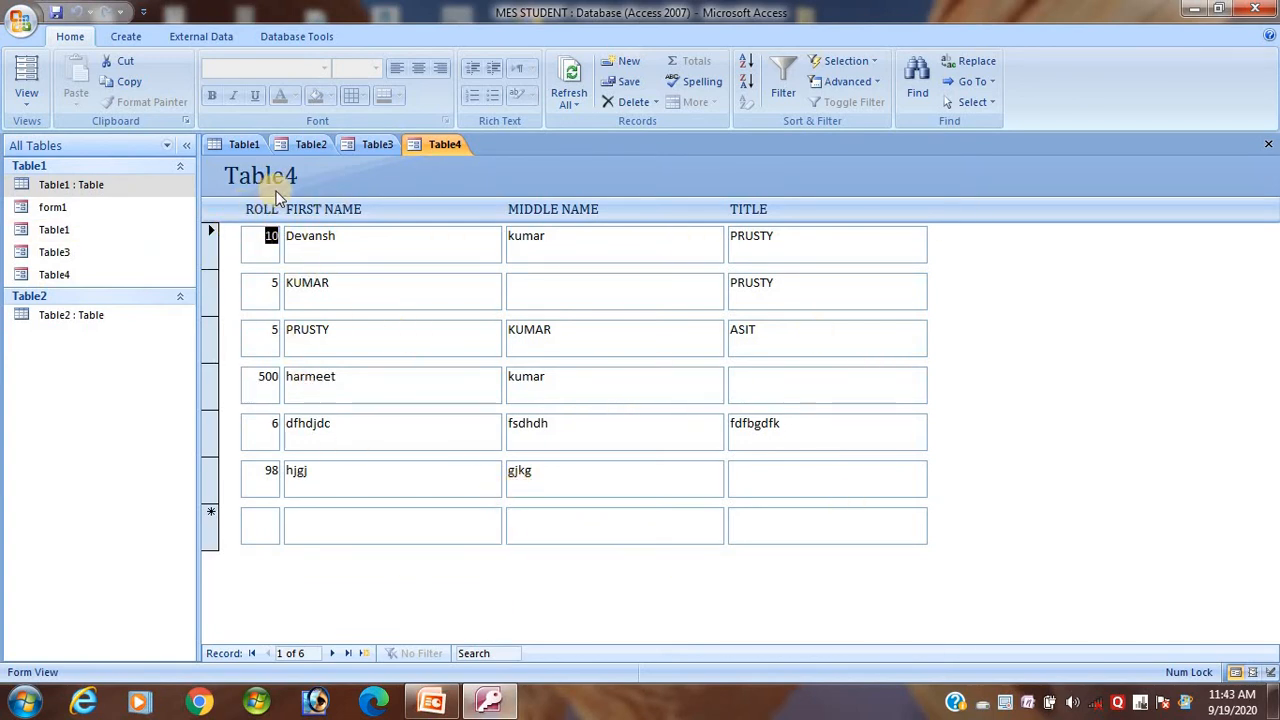
Start another Form Wizard form from Table1 and select the ROLL, FIRST NAME, MIDDLE NAME and TITLE fields.
{"action": "left_click", "coordinate": [247, 143]}
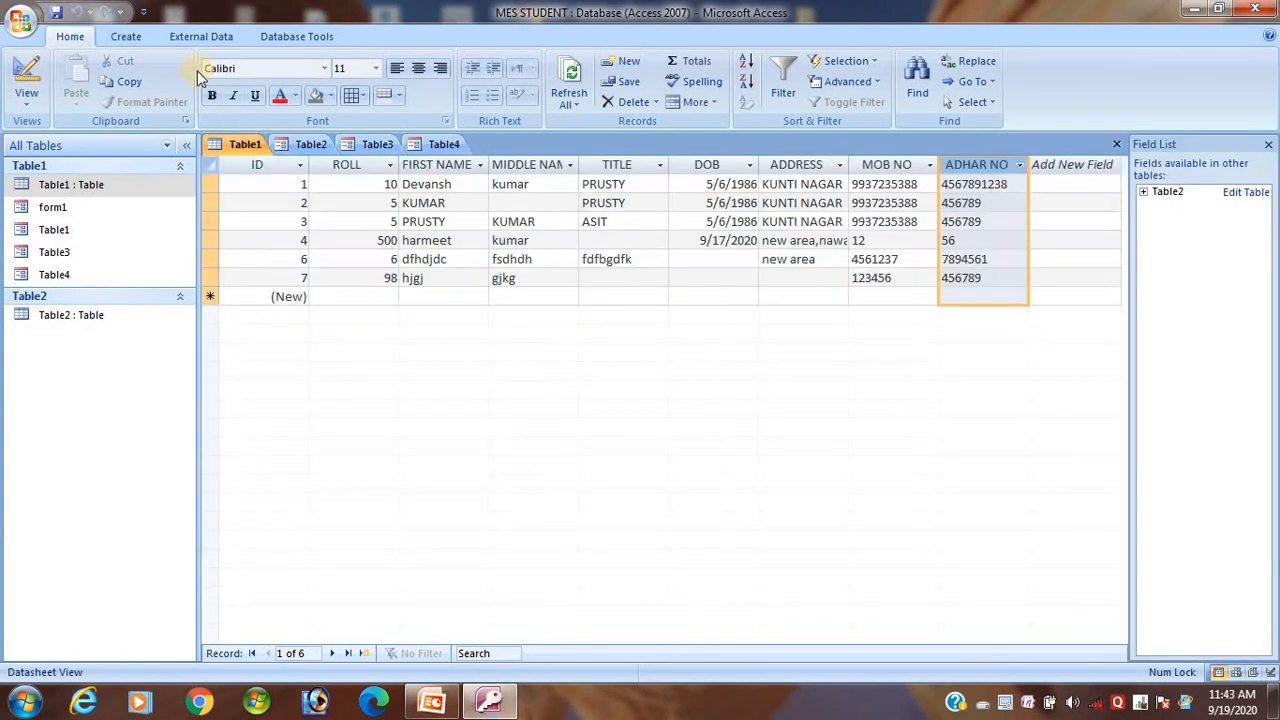
{"action": "left_click", "coordinate": [125, 40]}
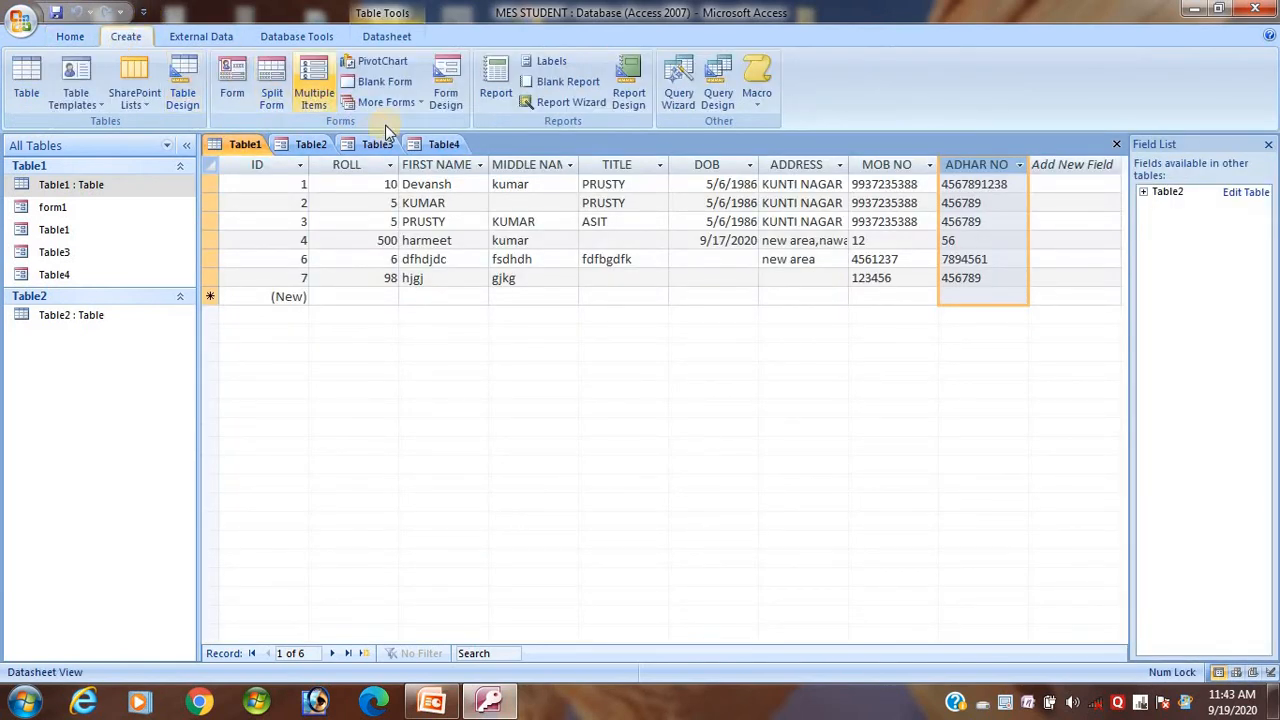
{"action": "left_click", "coordinate": [420, 105]}
{"action": "left_click", "coordinate": [417, 137]}
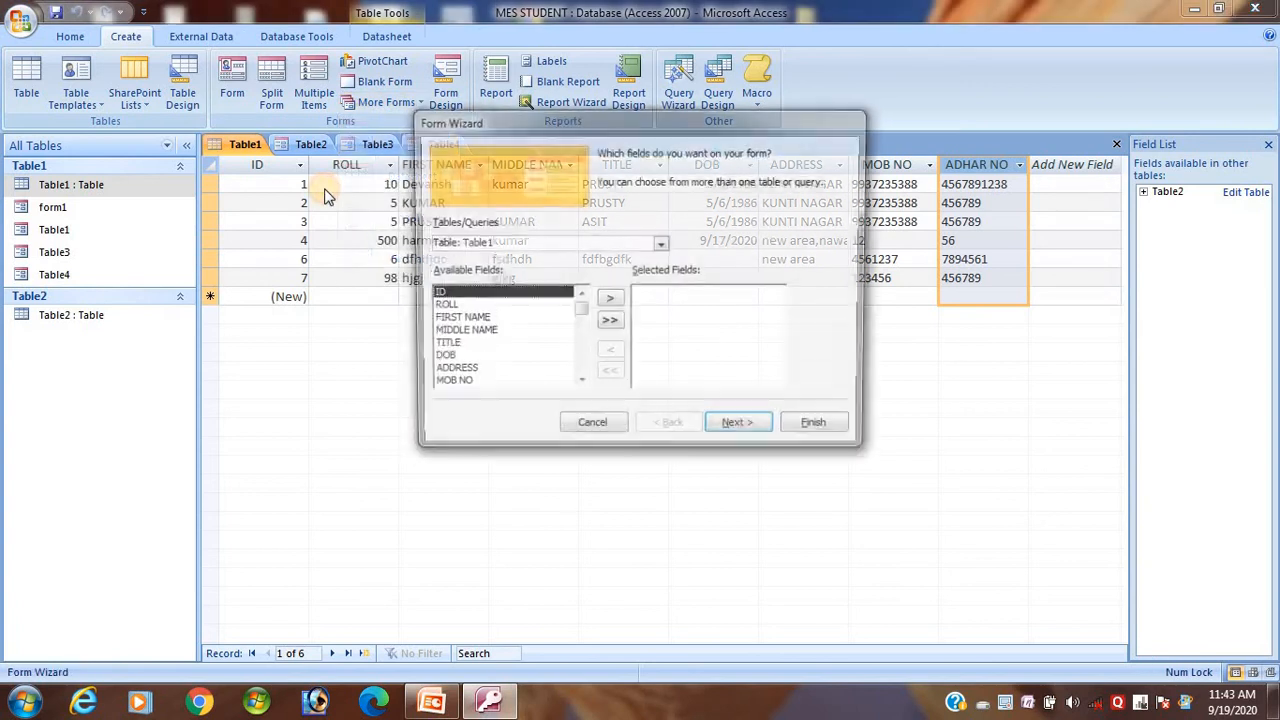
{"action": "left_click", "coordinate": [468, 306]}
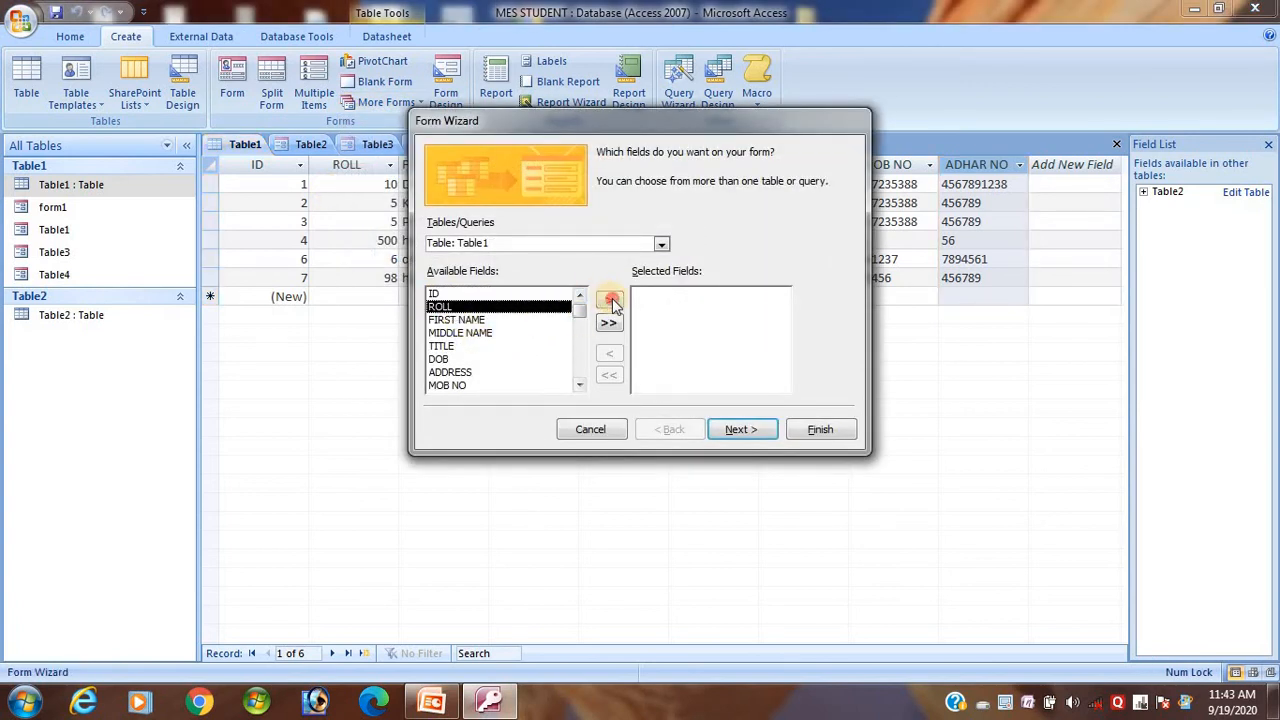
{"action": "left_click", "coordinate": [608, 300]}
{"action": "left_click", "coordinate": [608, 300]}
{"action": "left_click", "coordinate": [608, 300]}
{"action": "left_click", "coordinate": [608, 300]}
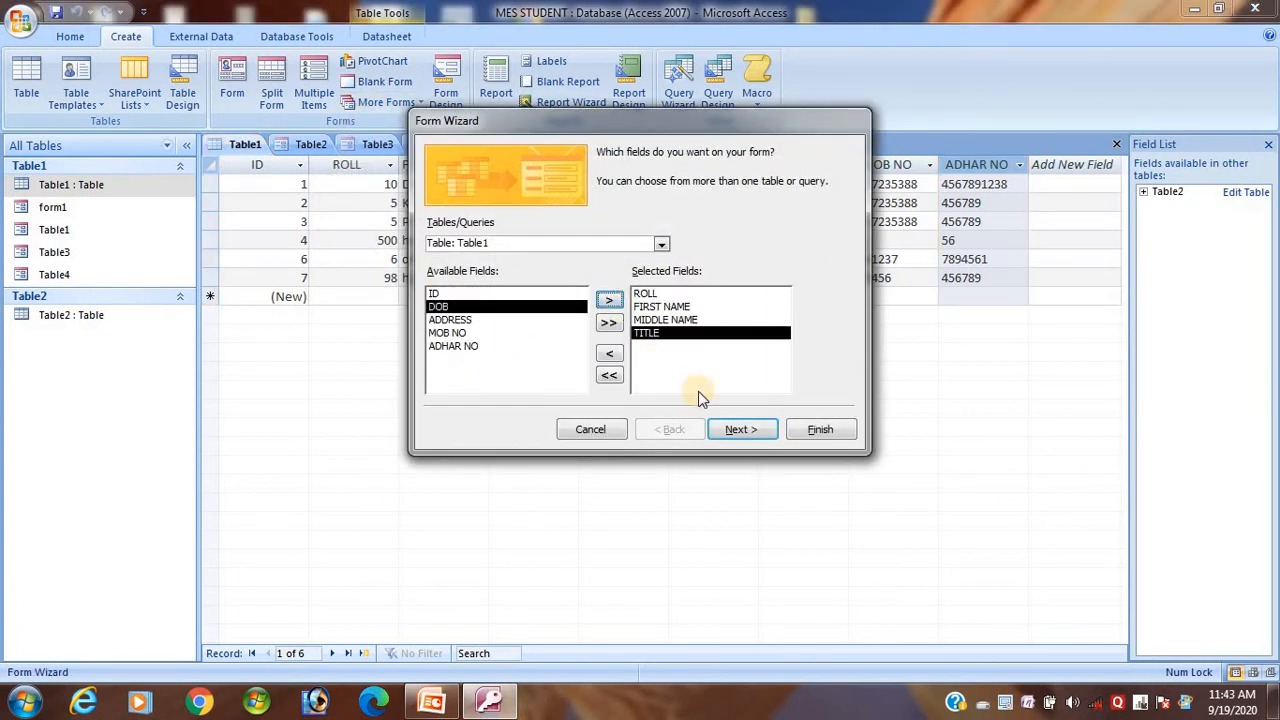
Set the form to the Datasheet layout with the Office style, then finish the wizard and open the form.
{"action": "left_click", "coordinate": [745, 432]}
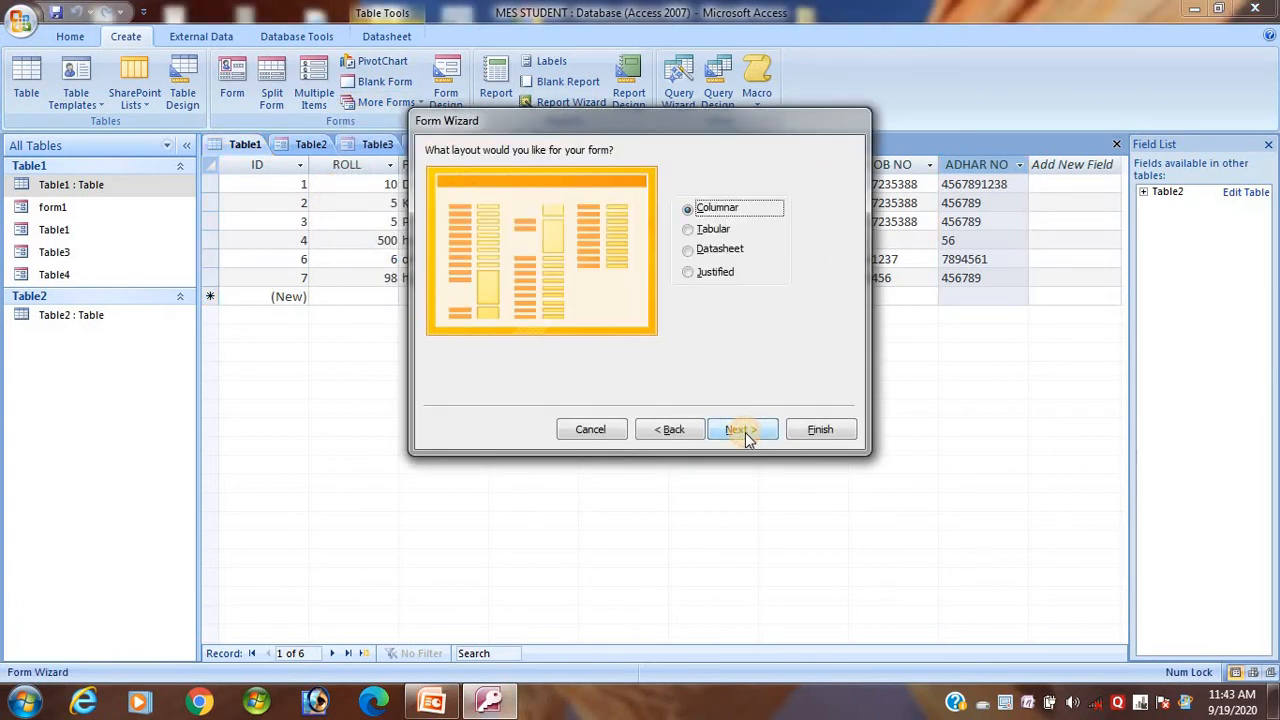
{"action": "left_click", "coordinate": [711, 249]}
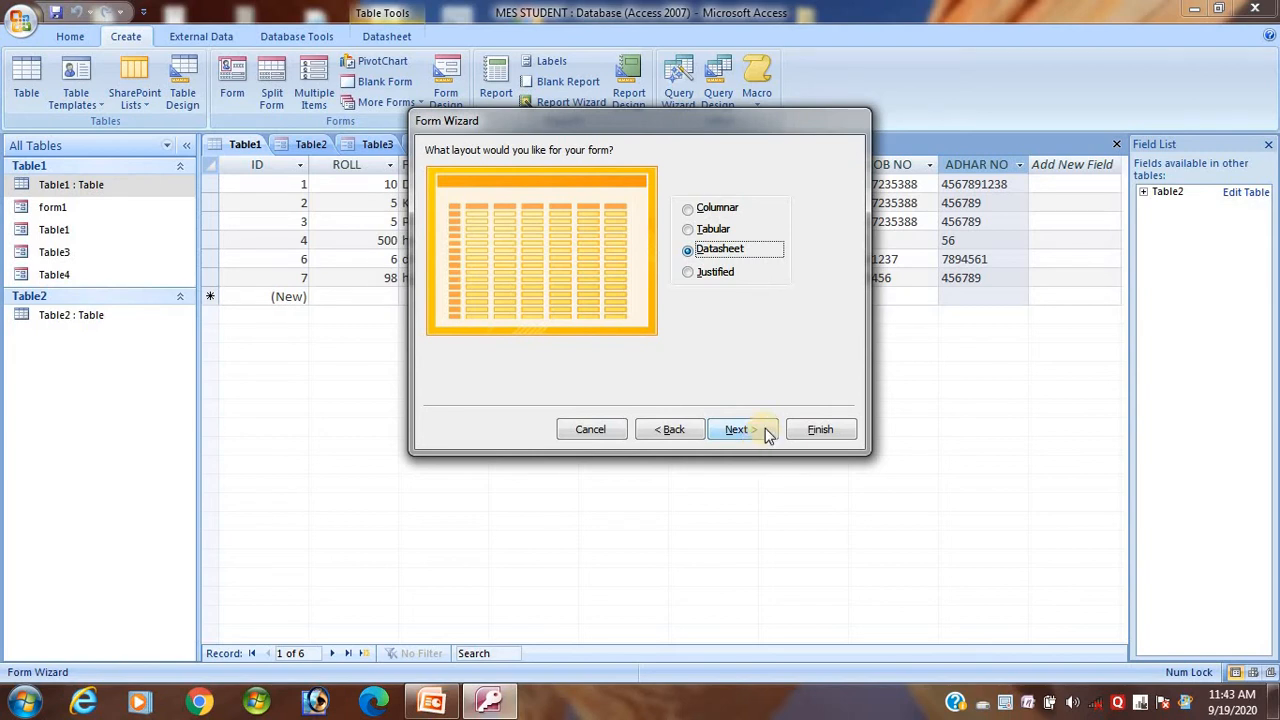
{"action": "left_click", "coordinate": [736, 429]}
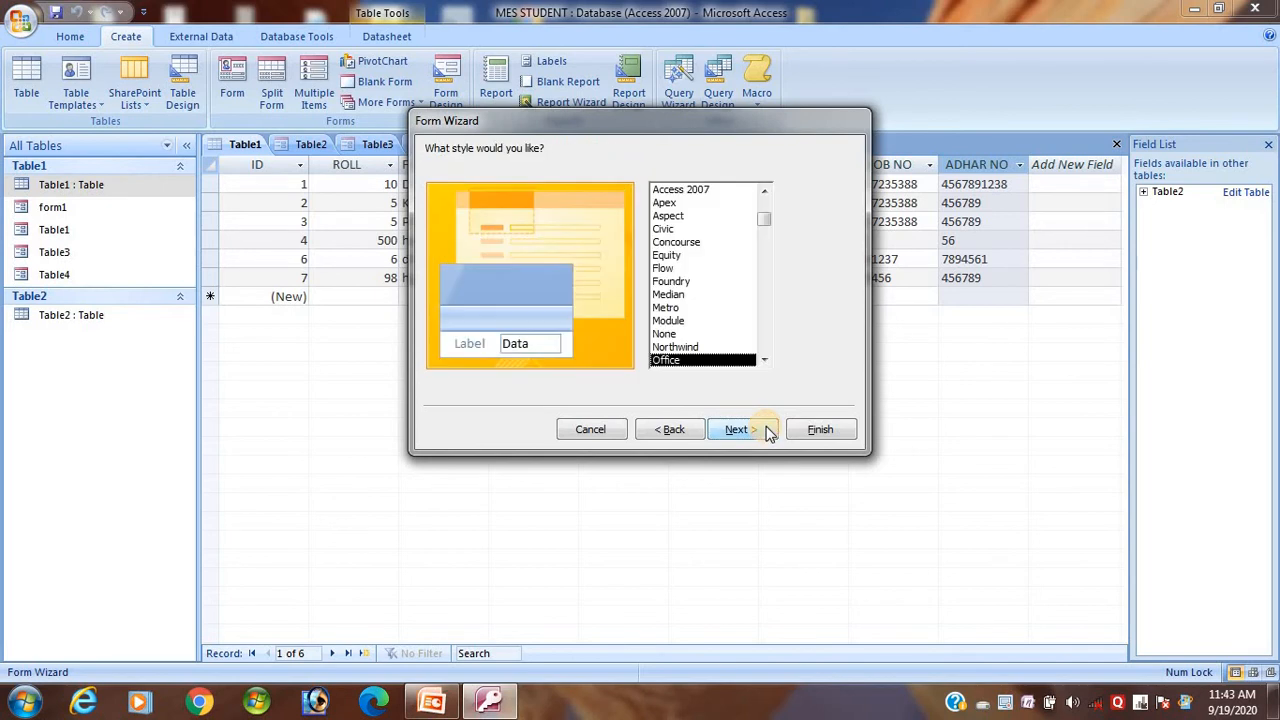
{"action": "left_click", "coordinate": [743, 430]}
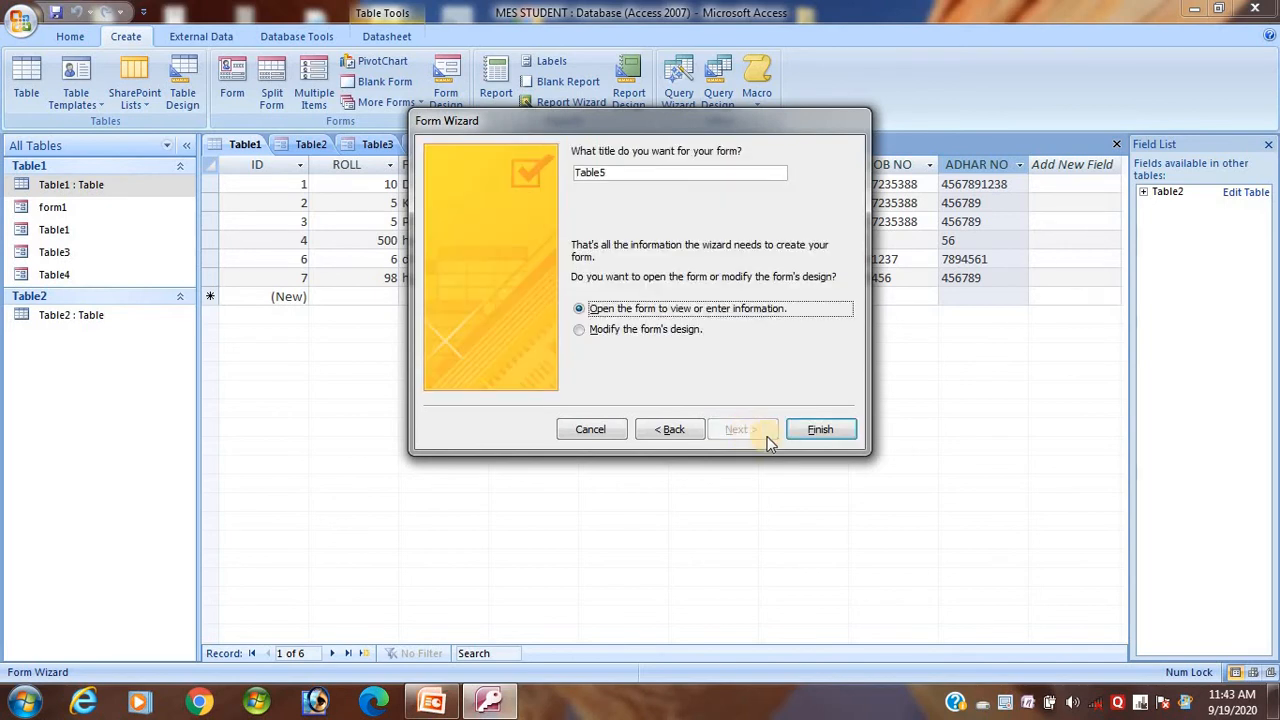
{"action": "left_click", "coordinate": [821, 430]}
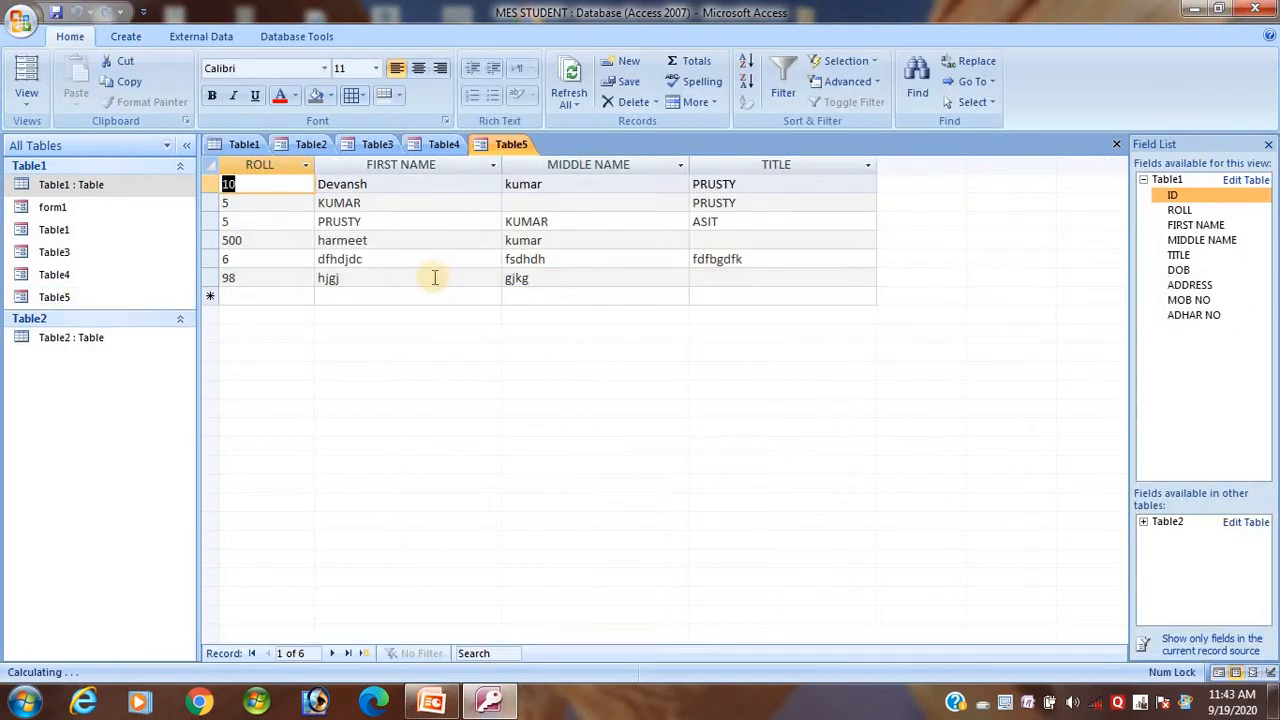
Compare the columns of the Table1 datasheet with those of the datasheet form Table5.
{"action": "left_click", "coordinate": [237, 143]}
{"action": "left_click", "coordinate": [508, 145]}
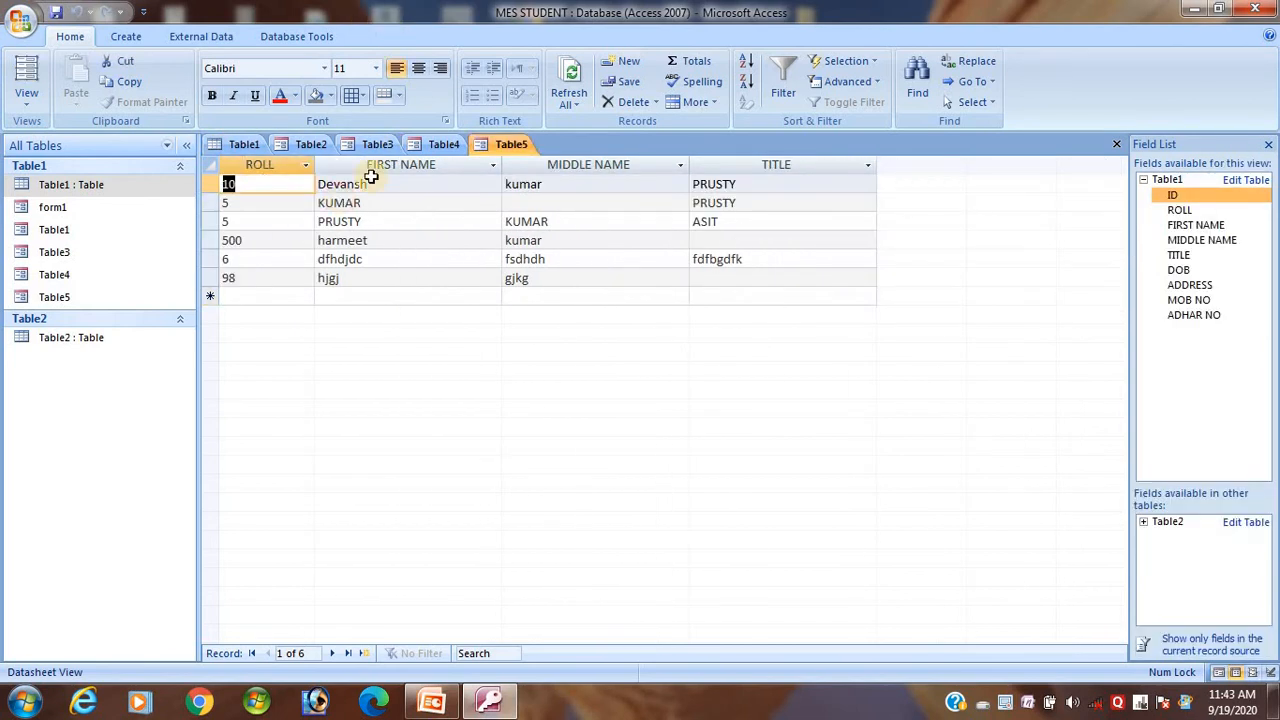
{"action": "left_click", "coordinate": [245, 146]}
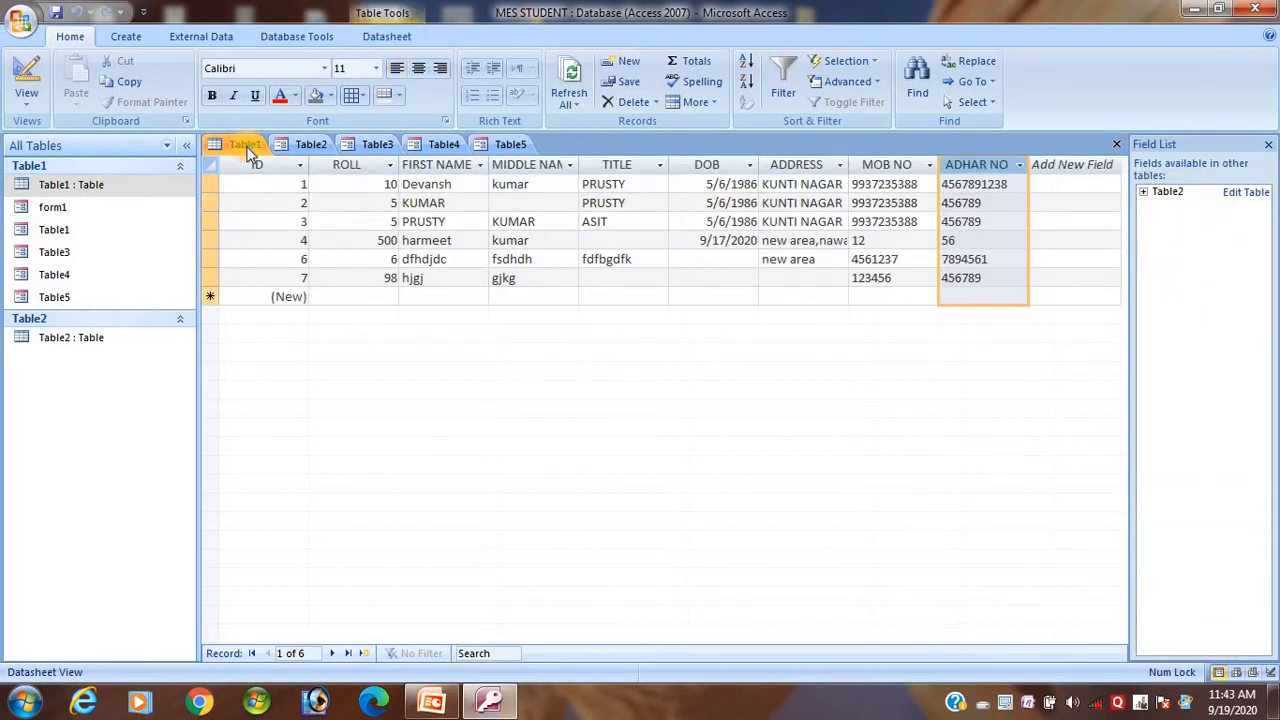
{"action": "left_click", "coordinate": [508, 145]}
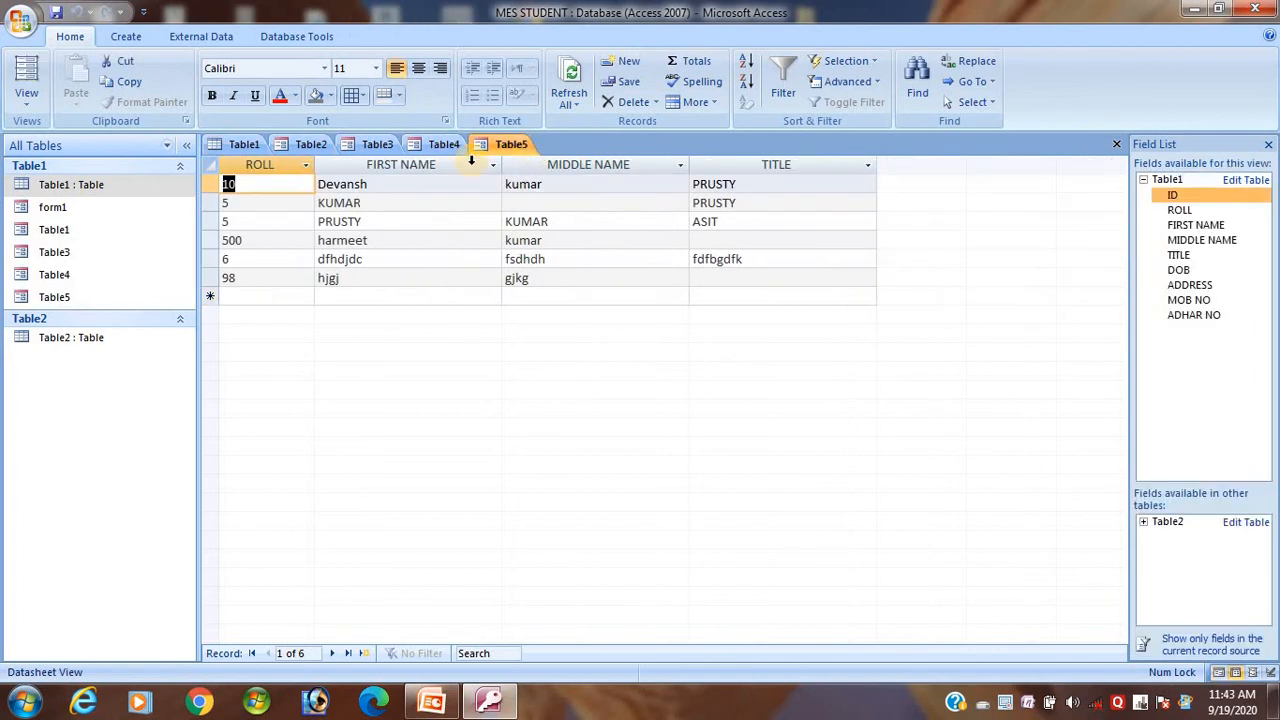
{"action": "left_click", "coordinate": [245, 146]}
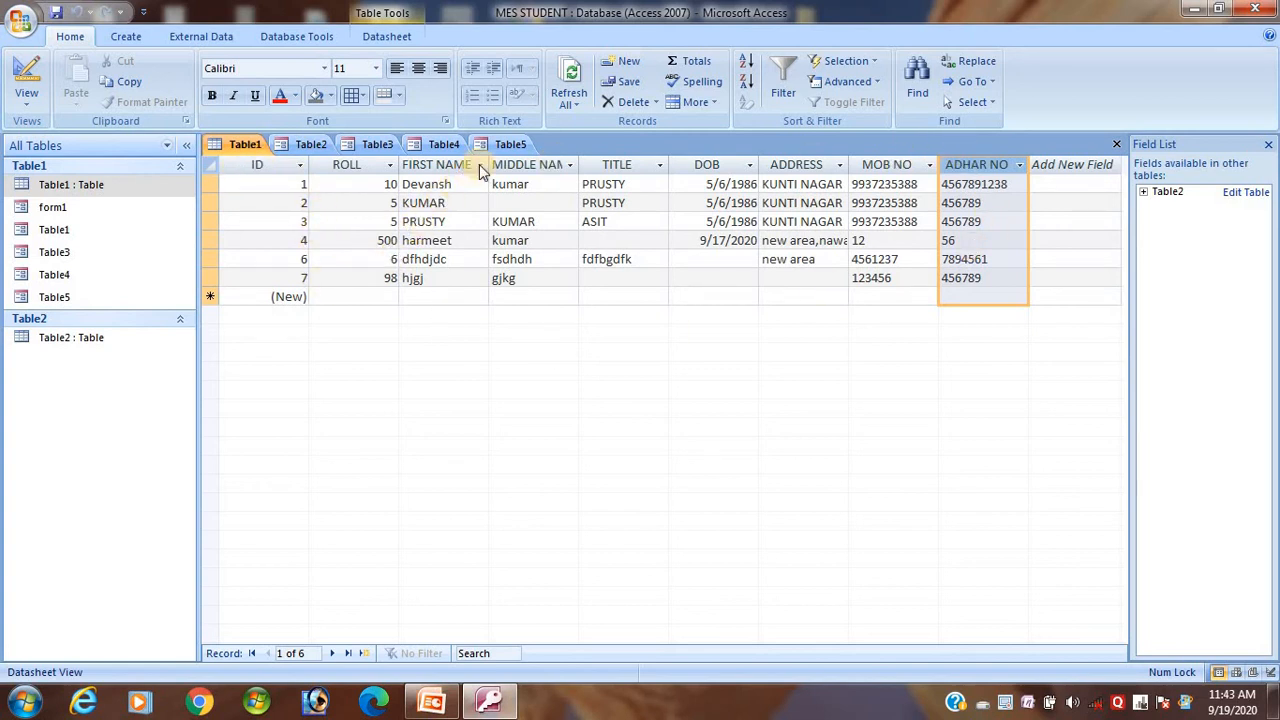
{"action": "left_click", "coordinate": [507, 144]}
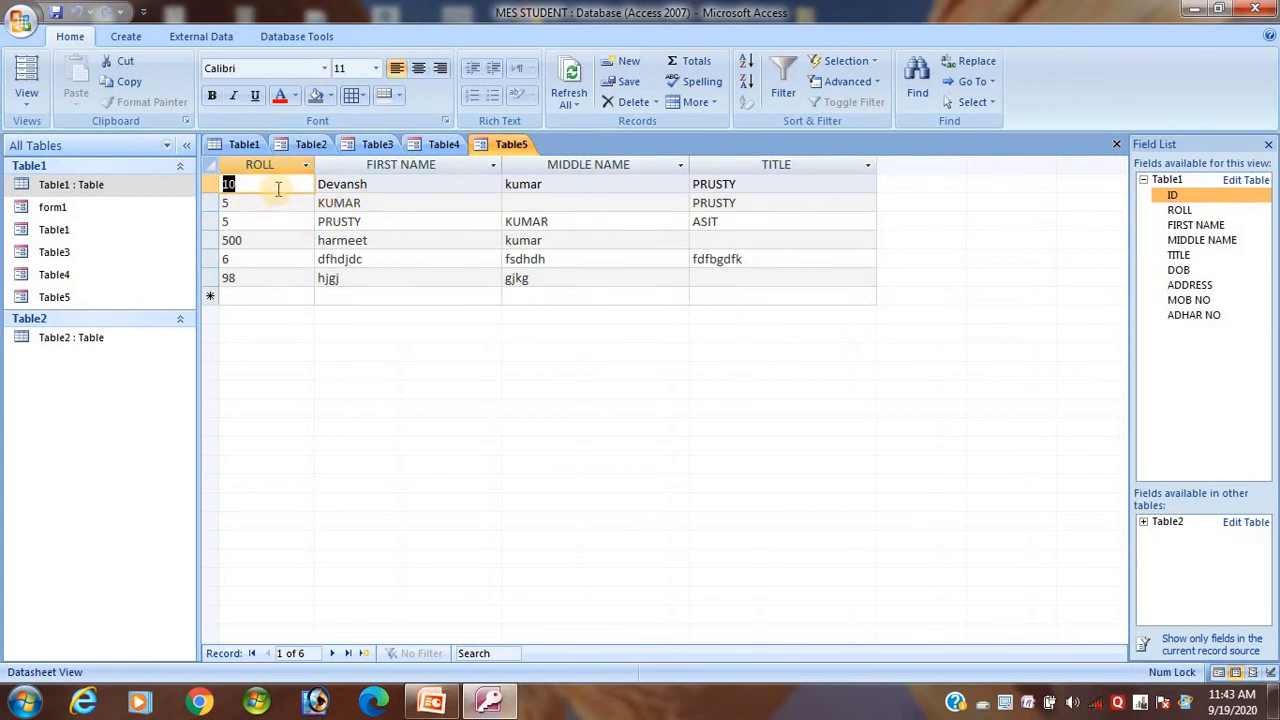
Start one more Form Wizard form based on Table1 and select the ROLL, FIRST NAME, MIDDLE NAME and TITLE fields.
{"action": "left_click", "coordinate": [244, 144]}
{"action": "left_click", "coordinate": [131, 39]}
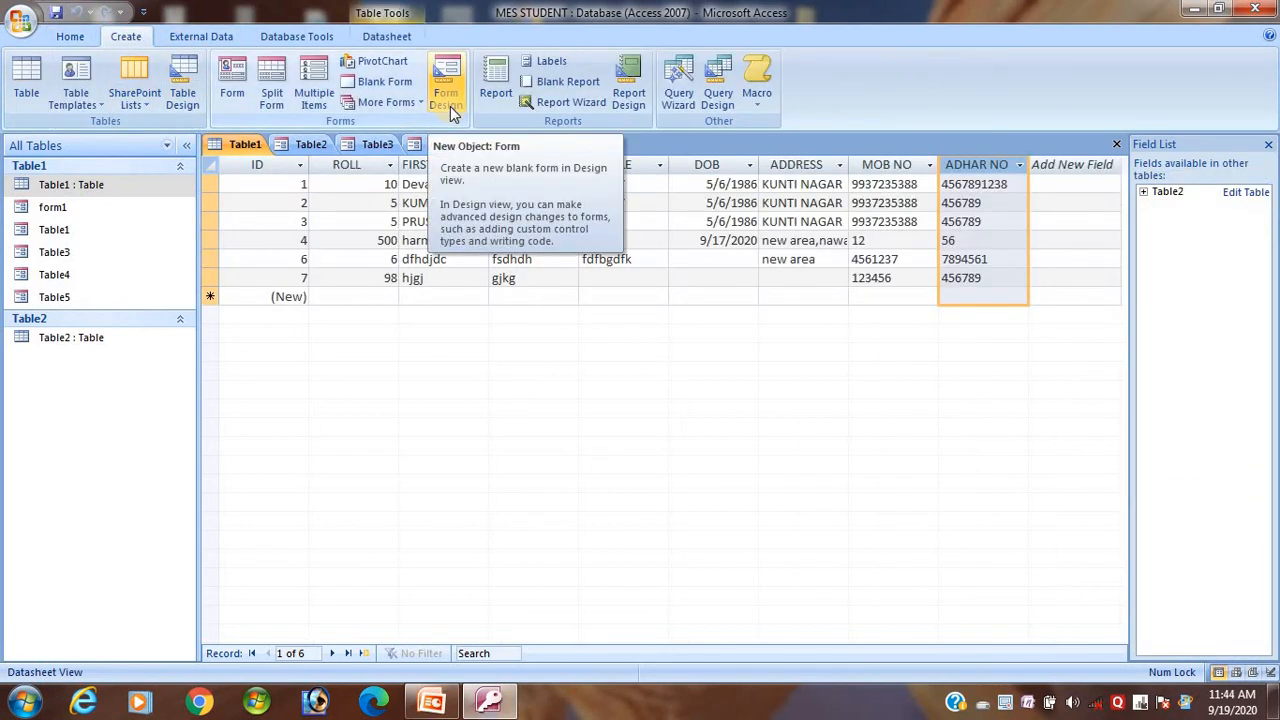
{"action": "left_click", "coordinate": [386, 102]}
{"action": "left_click", "coordinate": [407, 140]}
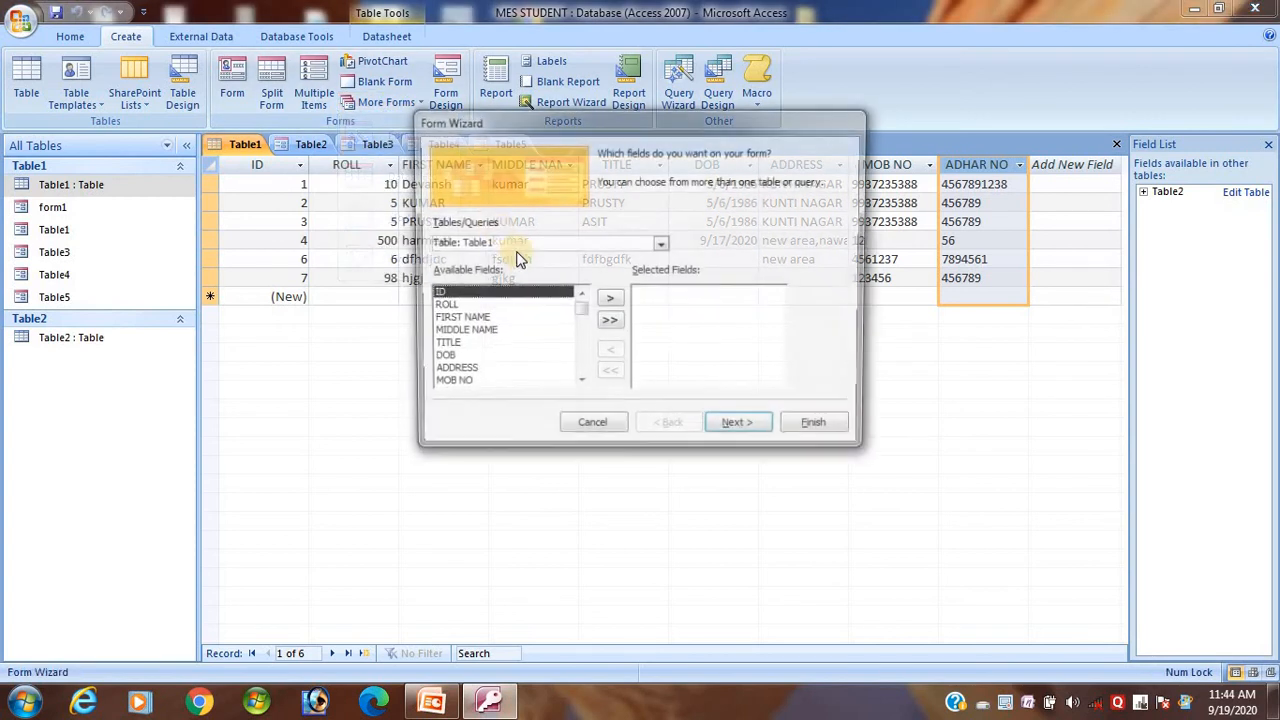
{"action": "left_click", "coordinate": [463, 307]}
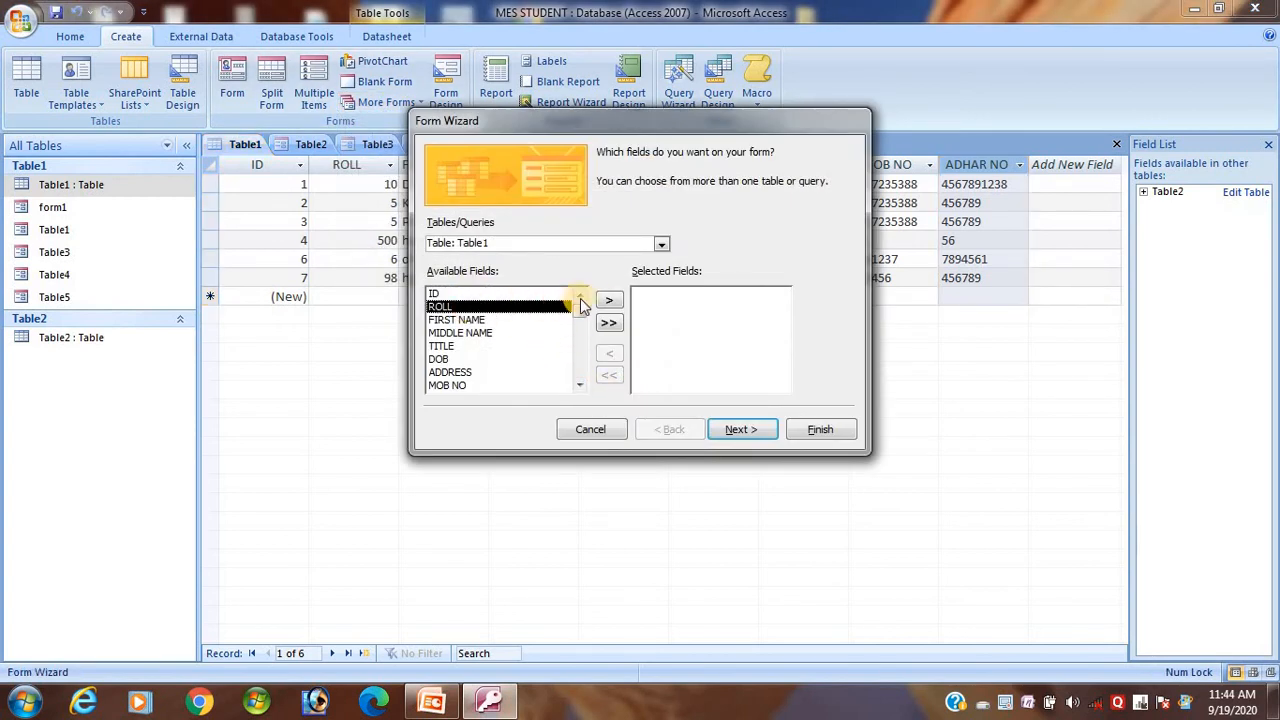
{"action": "left_click", "coordinate": [609, 300]}
{"action": "left_click", "coordinate": [609, 300]}
{"action": "left_click", "coordinate": [609, 300]}
{"action": "left_click", "coordinate": [609, 300]}
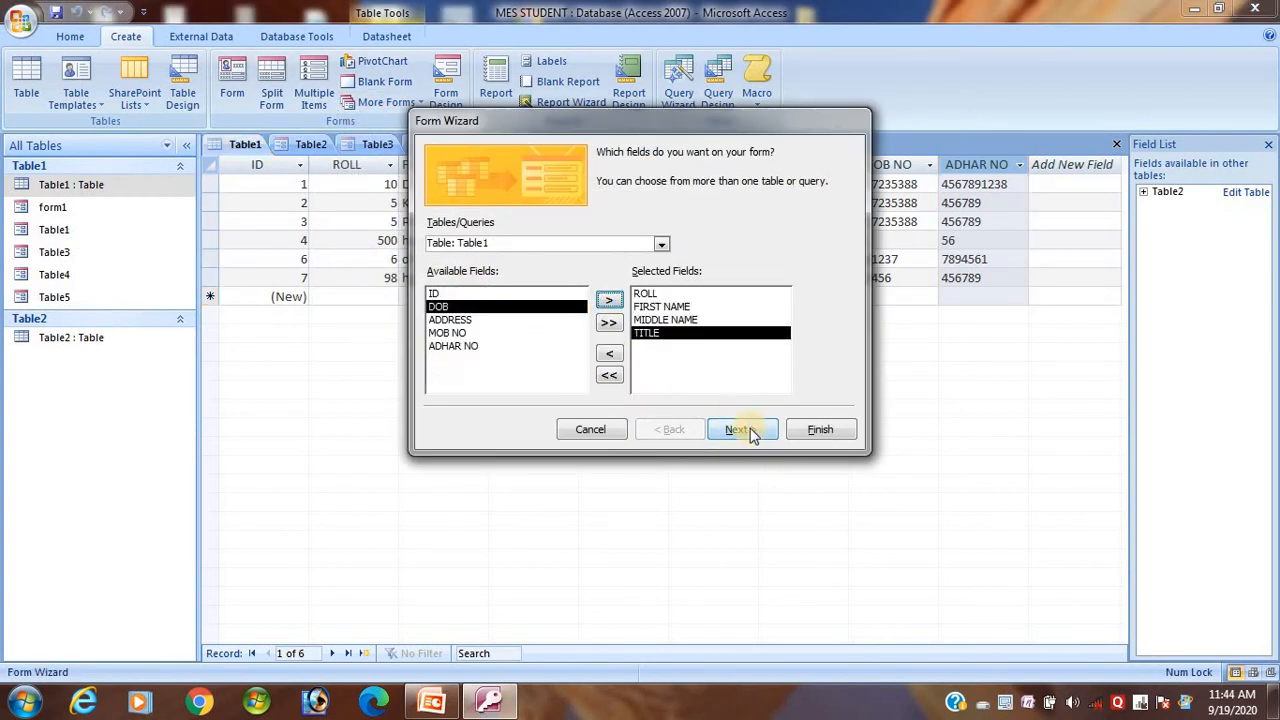
Set the form to the Justified layout with the Office style, then finish the wizard and open the form.
{"action": "left_click", "coordinate": [745, 430]}
{"action": "left_click", "coordinate": [707, 277]}
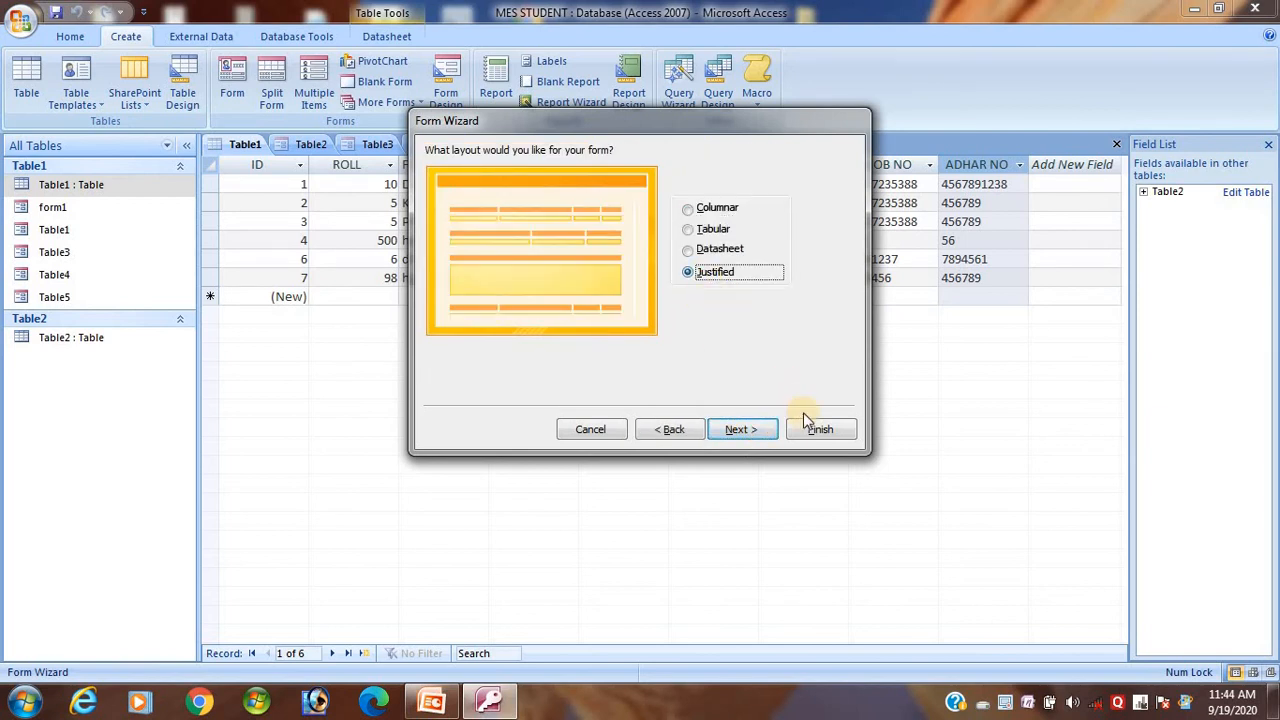
{"action": "left_click", "coordinate": [740, 429]}
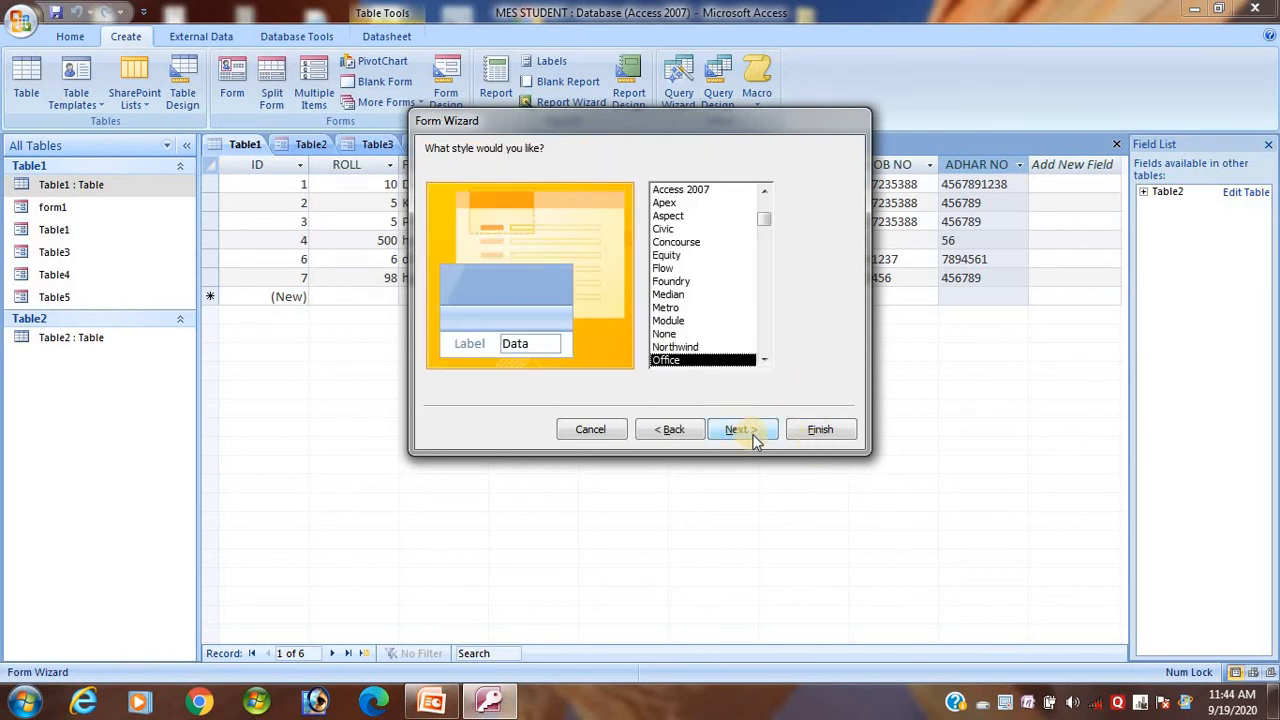
{"action": "left_click", "coordinate": [740, 429]}
{"action": "left_click", "coordinate": [806, 438]}
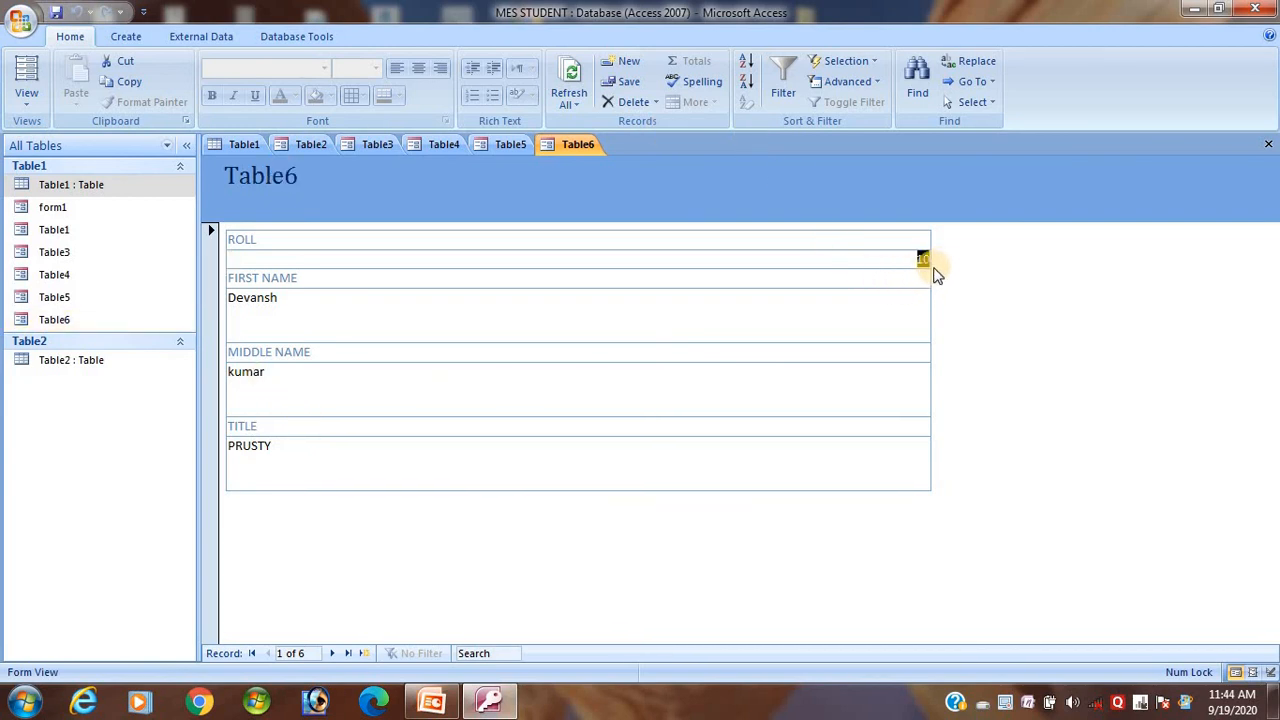
Compare how the columnar, tabular, datasheet and justified forms Table3 to Table6 present the student records.
{"action": "left_click", "coordinate": [377, 148]}
{"action": "left_click", "coordinate": [440, 146]}
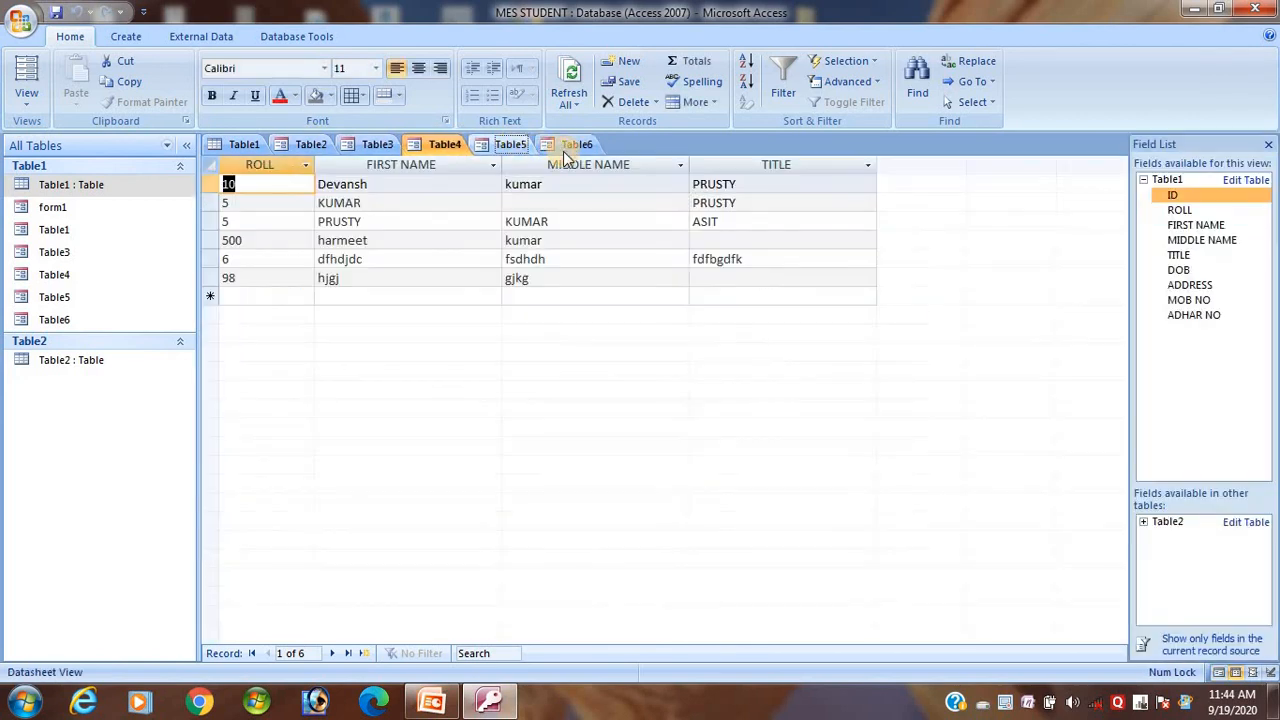
{"action": "left_click", "coordinate": [570, 147]}
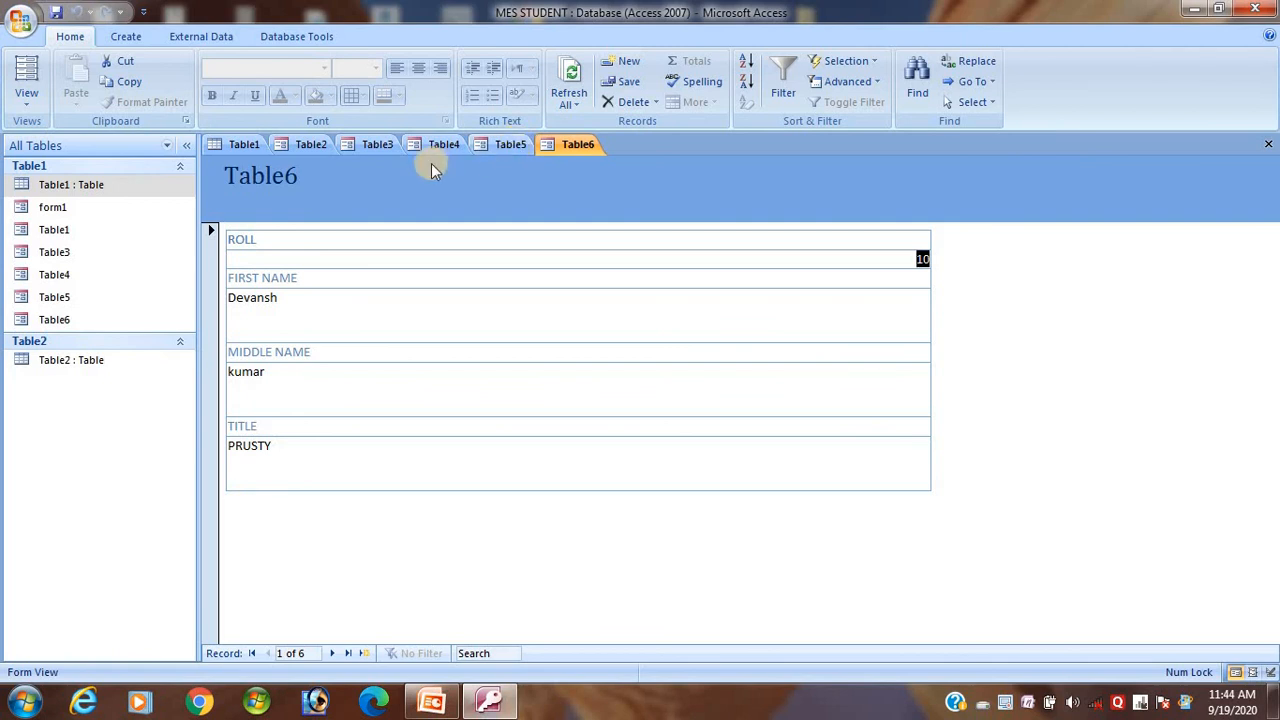
{"action": "left_click", "coordinate": [373, 149]}
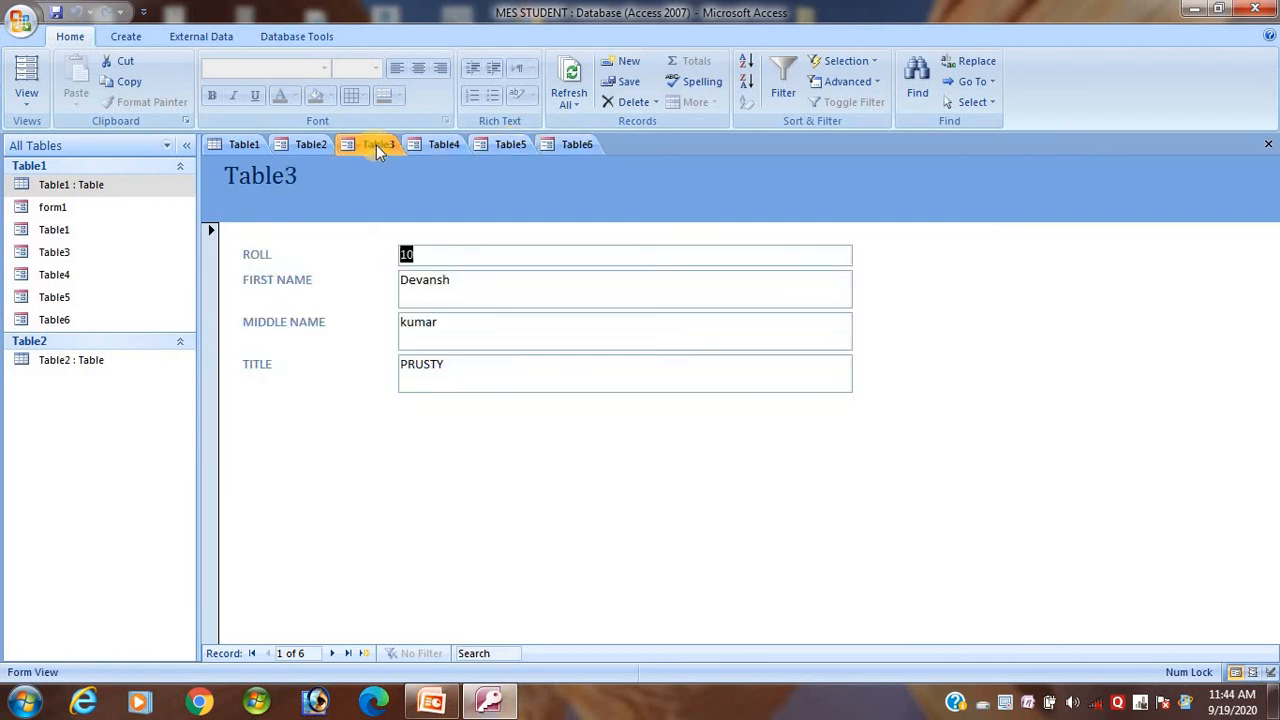
{"action": "left_click", "coordinate": [437, 146]}
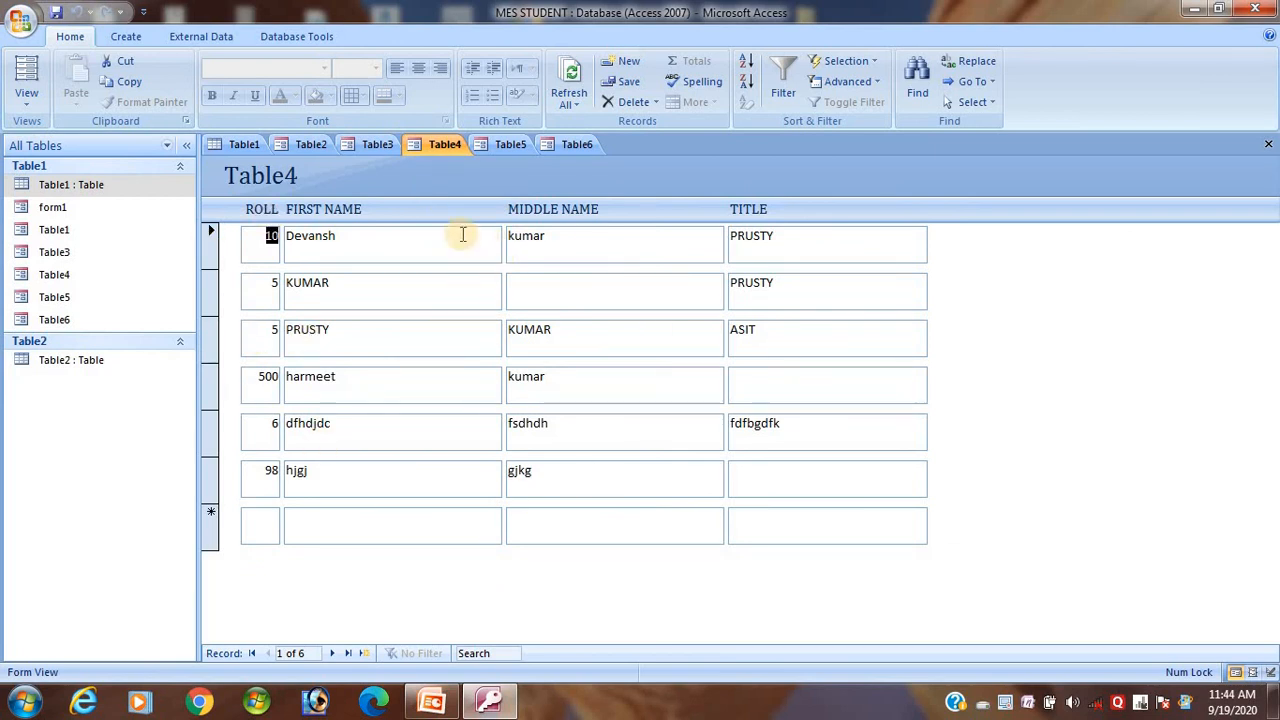
{"action": "left_click", "coordinate": [505, 146]}
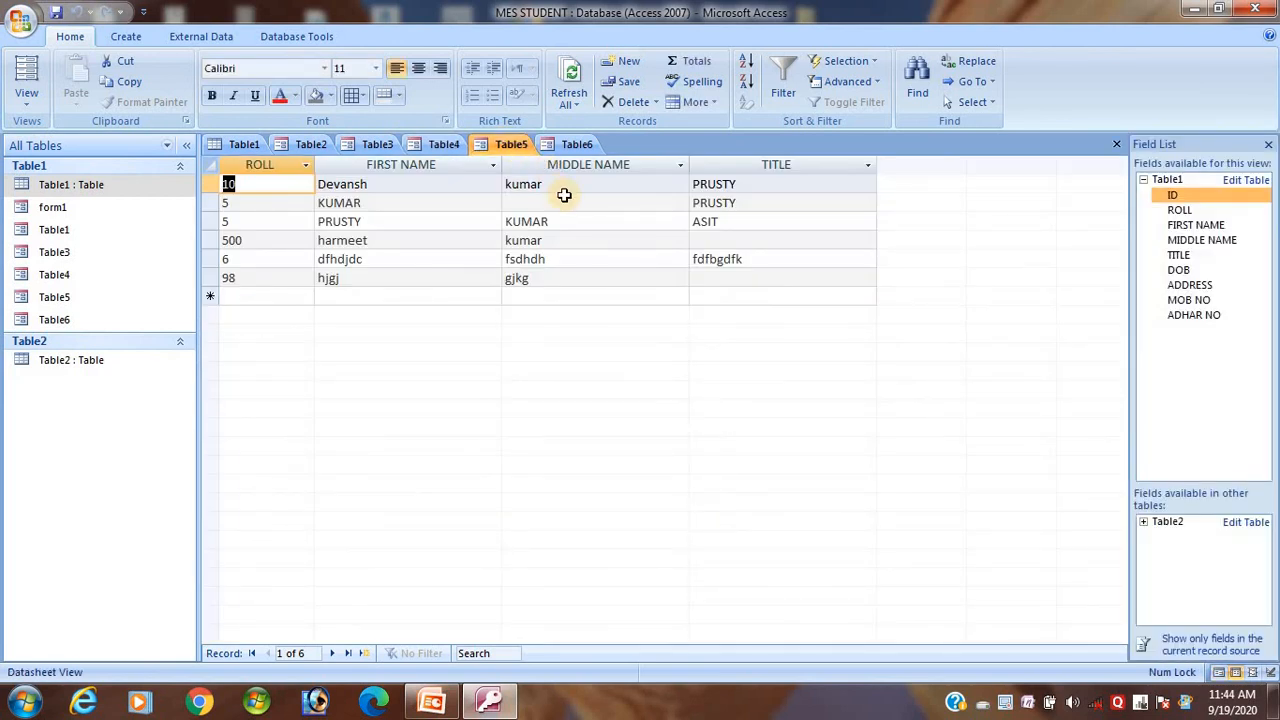
{"action": "left_click", "coordinate": [574, 146]}
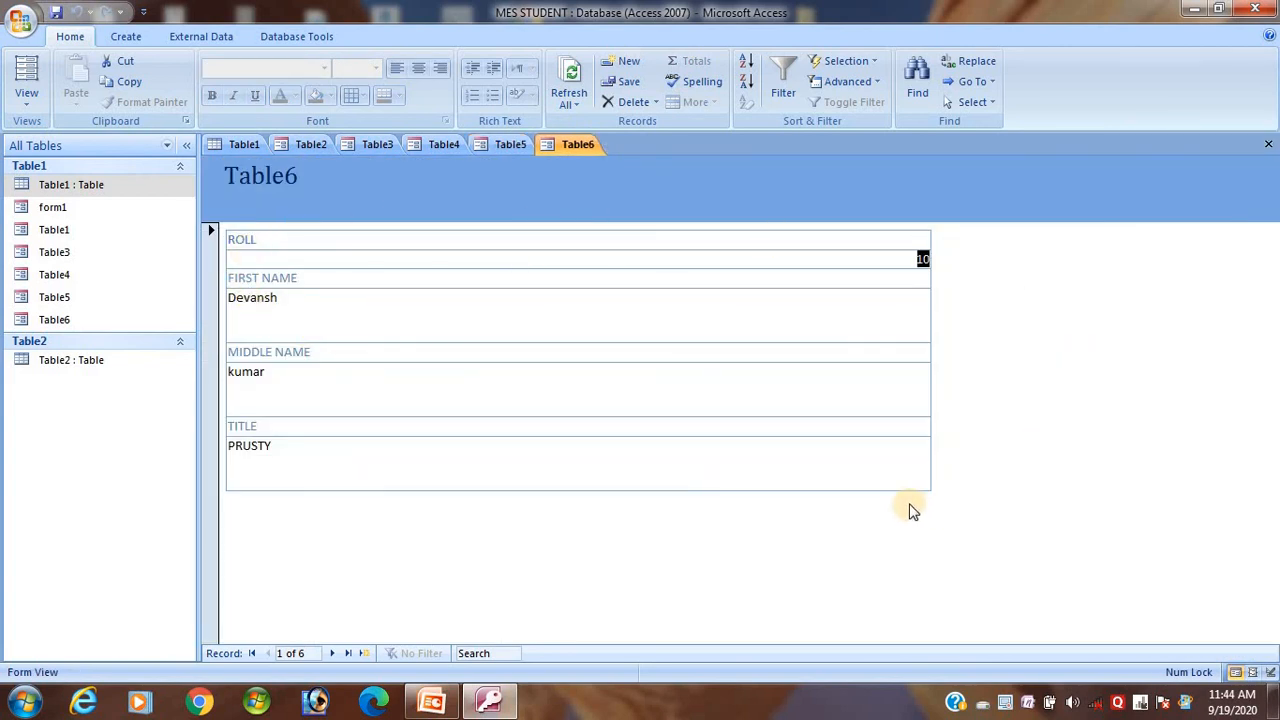
Compare the first record in the Table3 form with the matching row of the Table1 datasheet.
{"action": "left_click", "coordinate": [380, 145]}
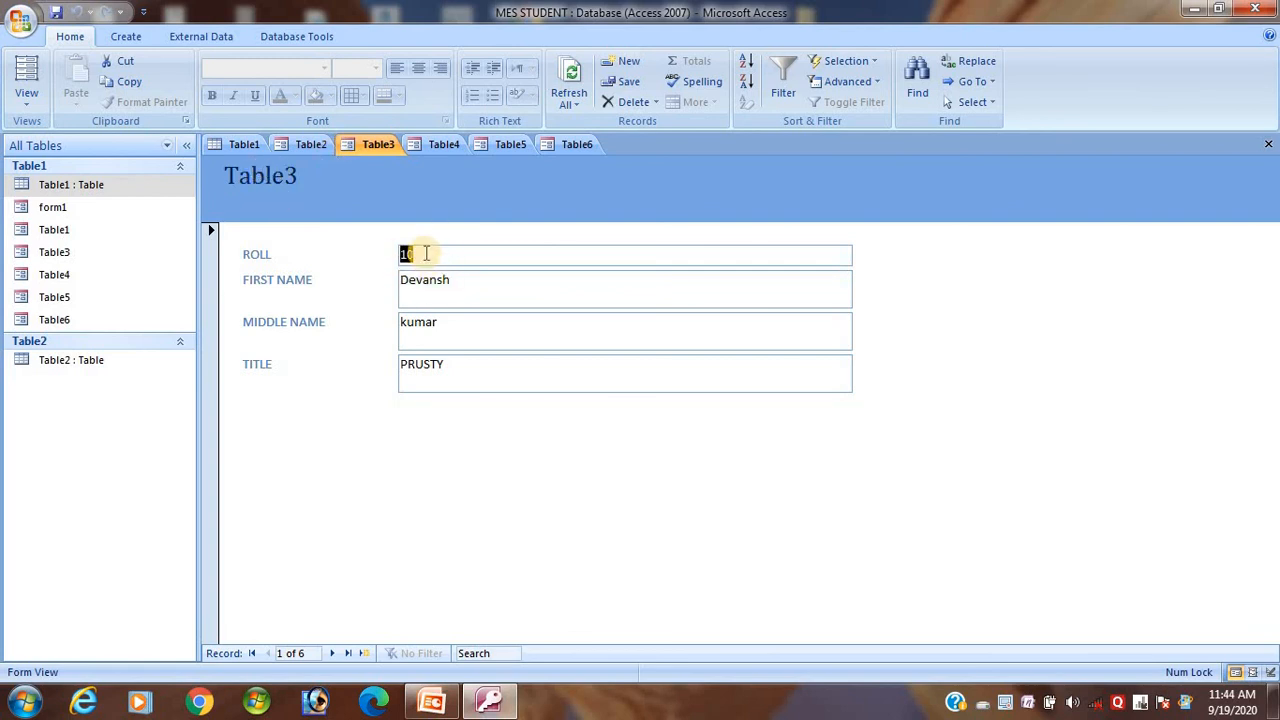
{"action": "left_click", "coordinate": [248, 146]}
{"action": "left_click", "coordinate": [360, 184]}
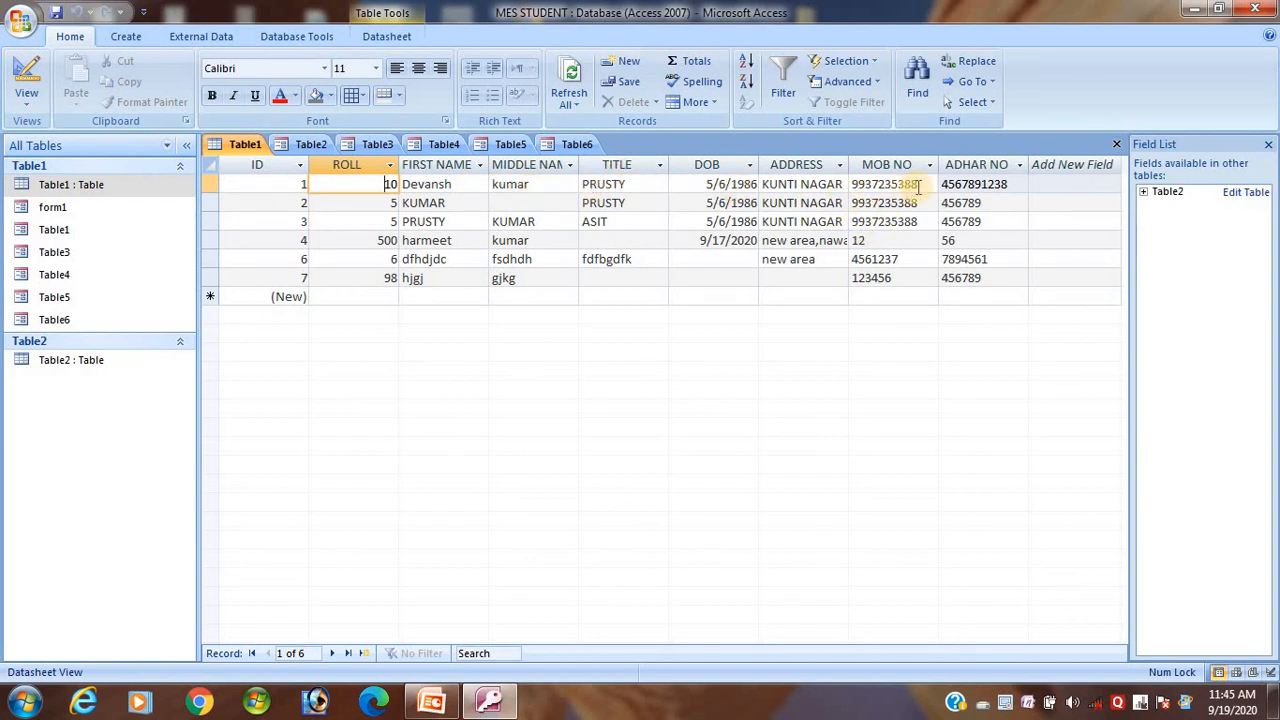
In the Table3 form's first record, set ROLL to 25, replace the first name and clear the middle name, then check the row in Table1.
{"action": "left_click", "coordinate": [380, 148]}
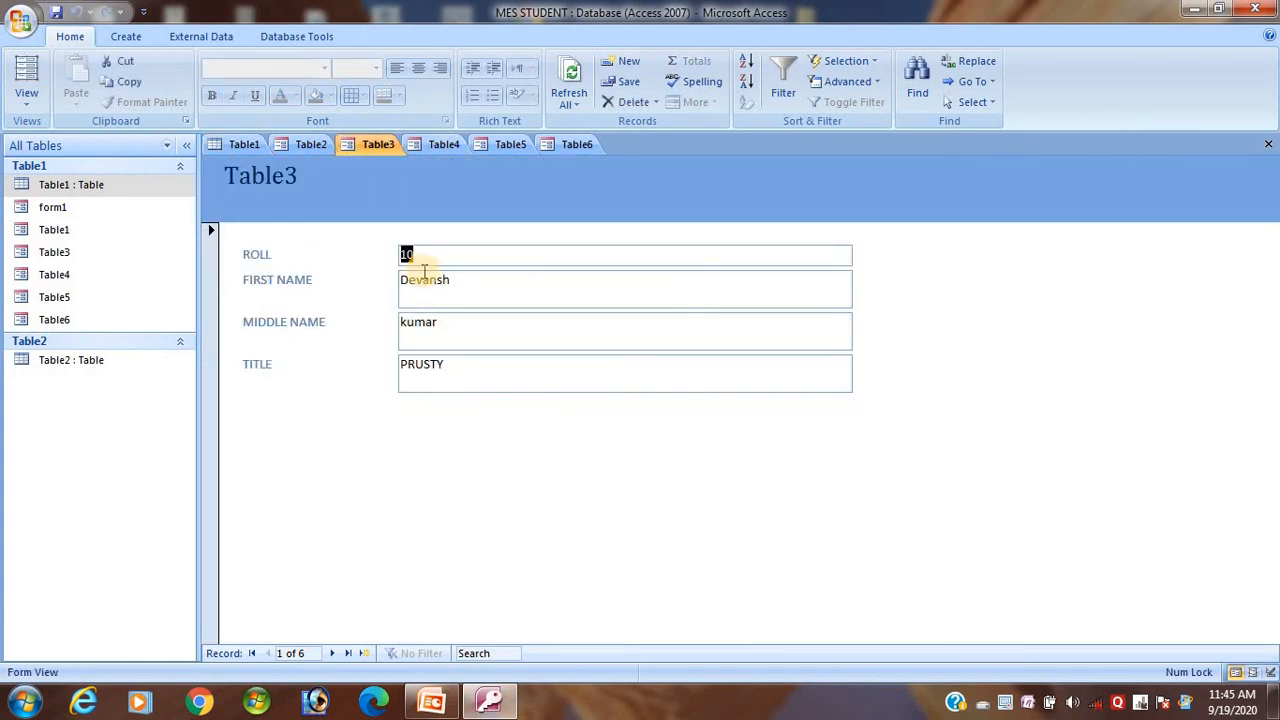
{"action": "type", "text": "25"}
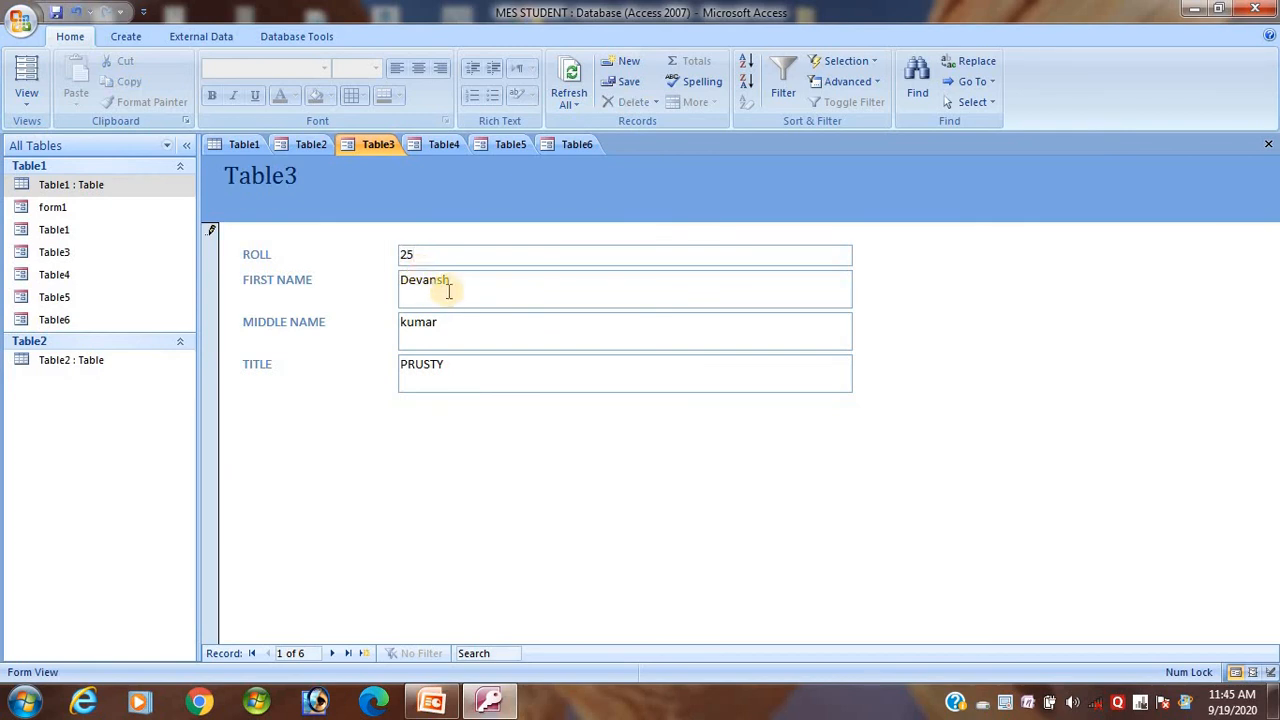
{"action": "left_click", "coordinate": [461, 281]}
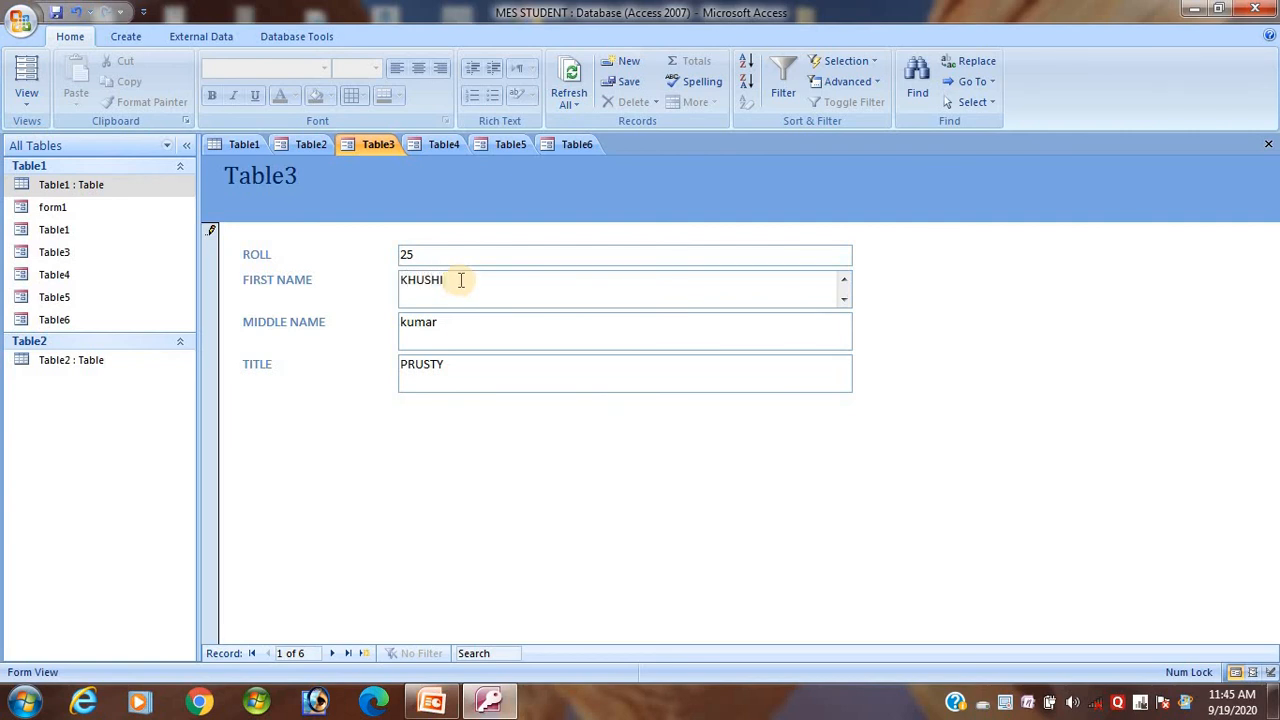
{"action": "left_click", "coordinate": [443, 325]}
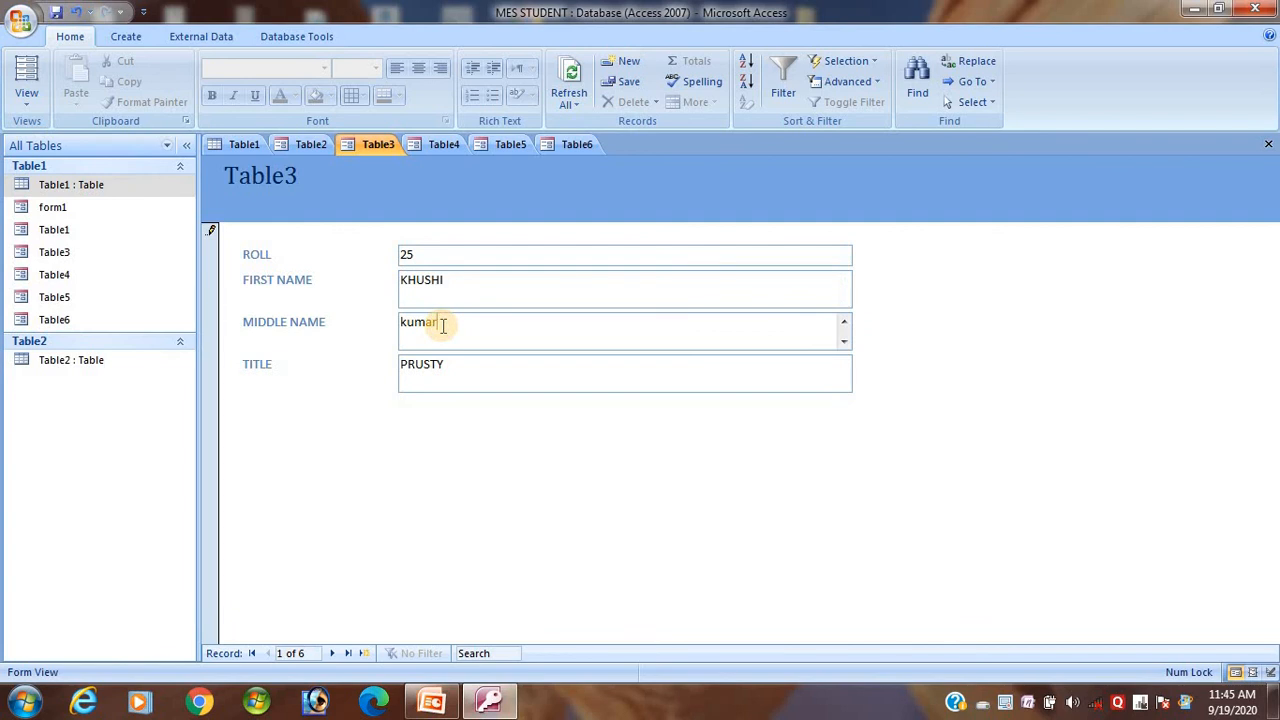
{"action": "left_click", "coordinate": [463, 287]}
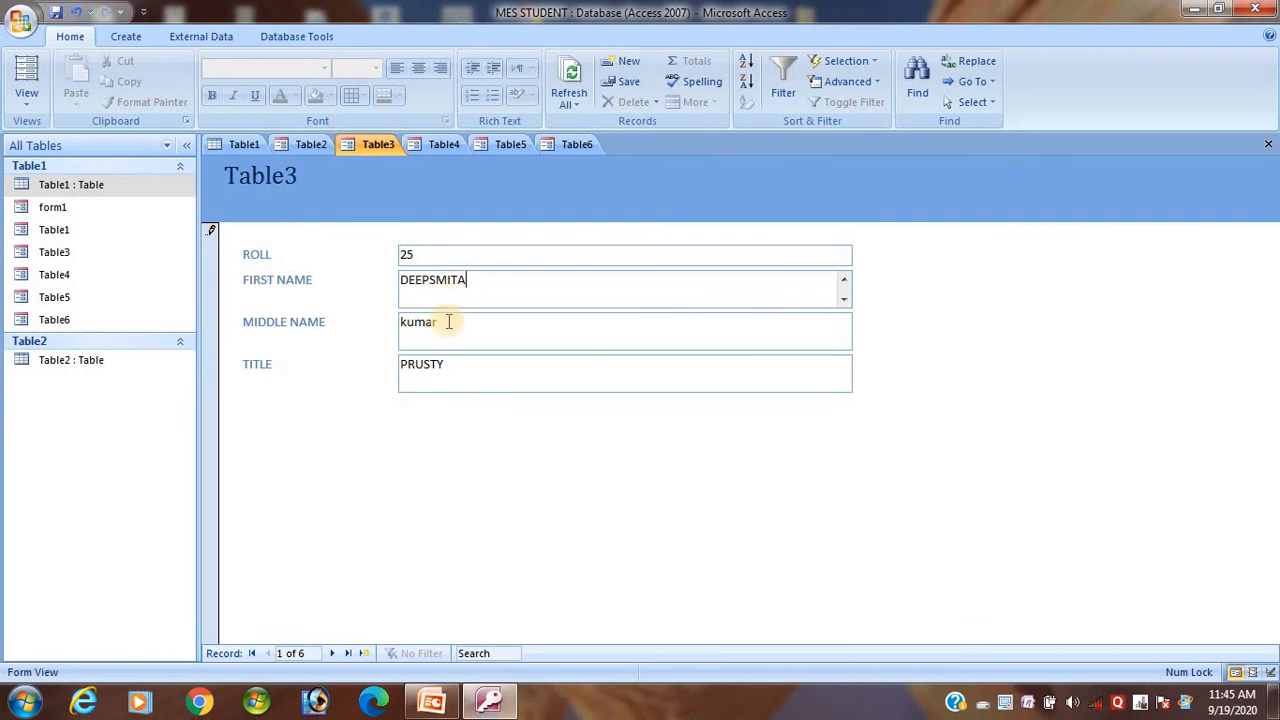
{"action": "left_click", "coordinate": [445, 324]}
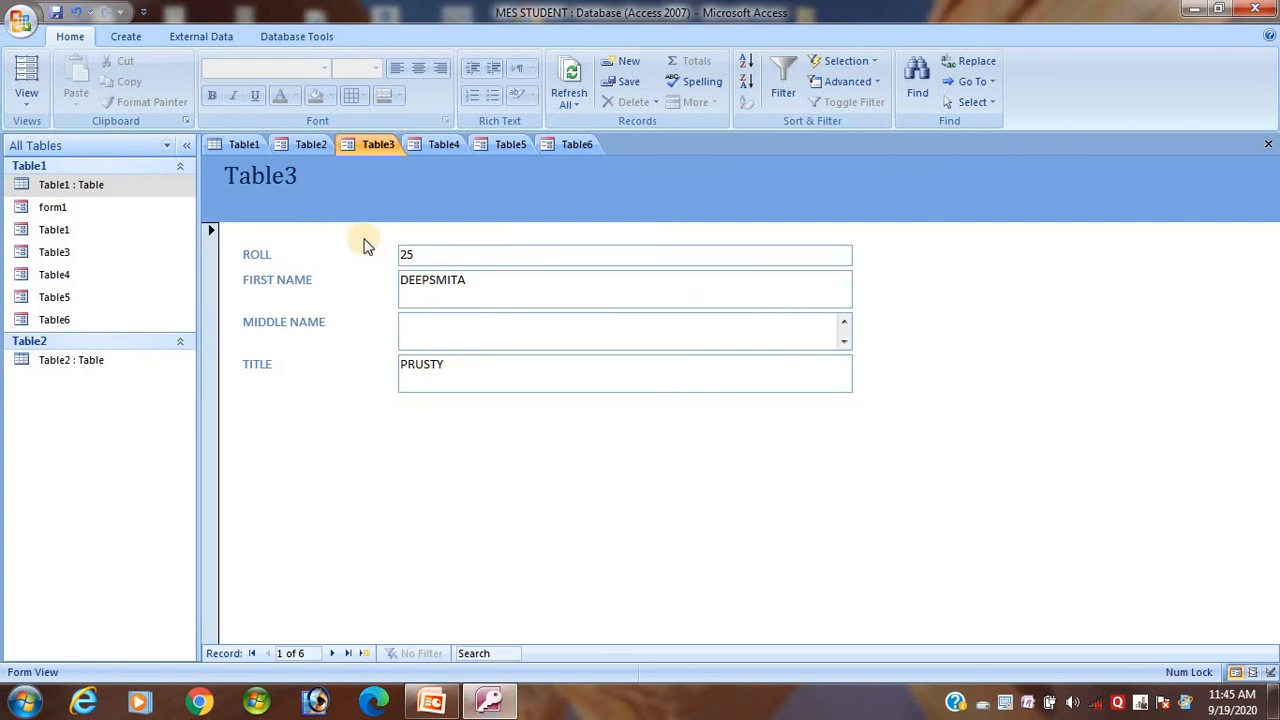
{"action": "left_click", "coordinate": [245, 145]}
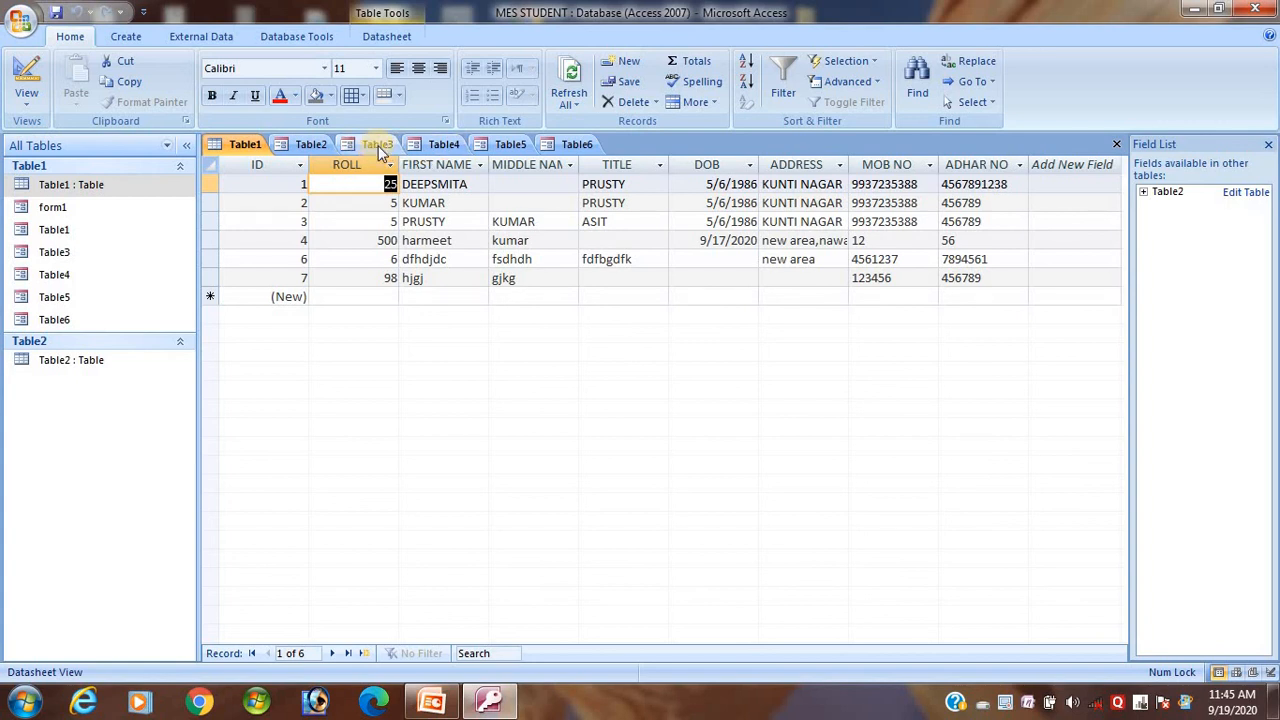
{"action": "left_click", "coordinate": [380, 146]}
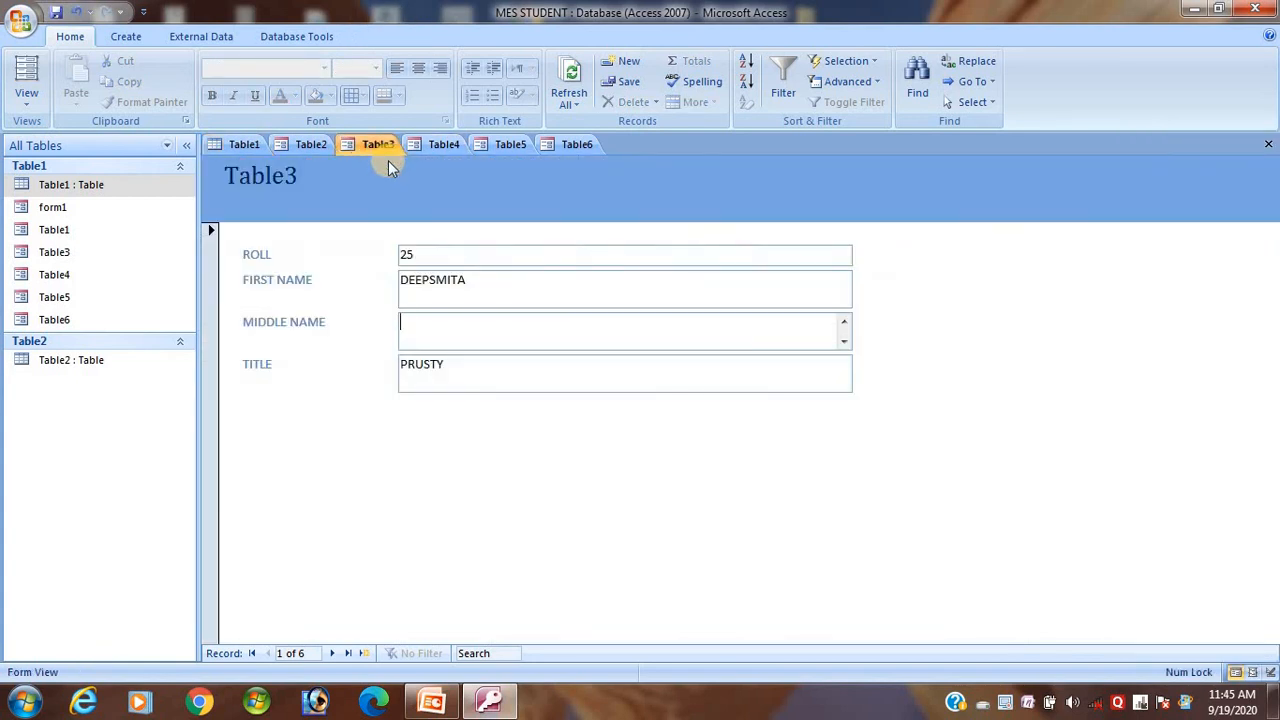